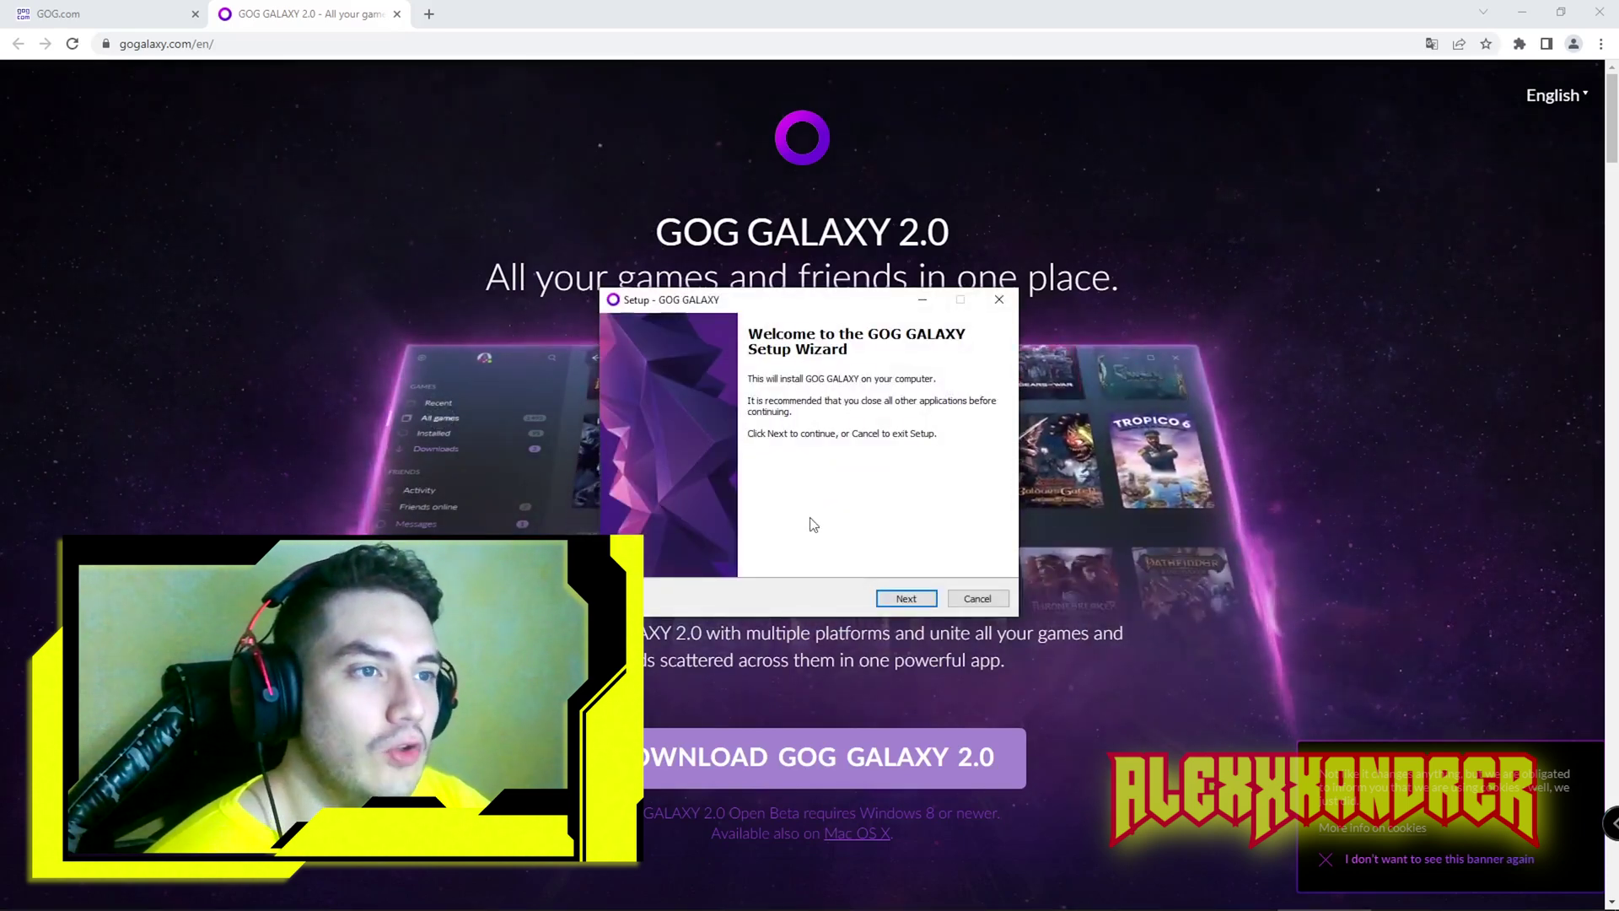
# Install GOG GALAXY with the license agreement accepted and a desktop shortcut, and launch it on completion
pyautogui.click(900, 597)
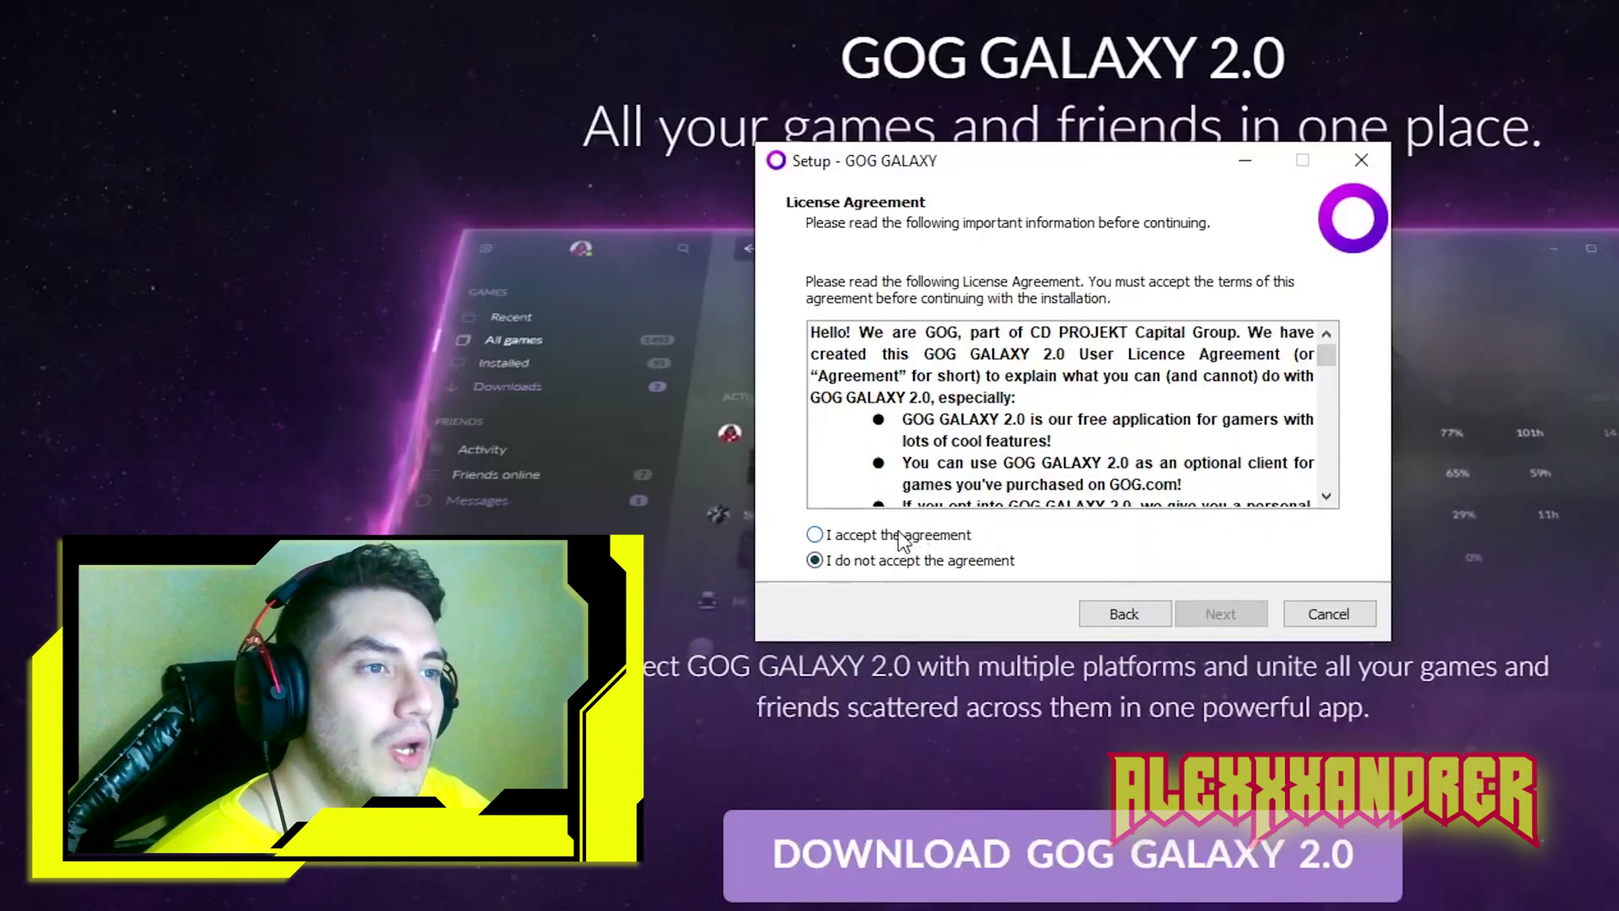
pyautogui.click(901, 537)
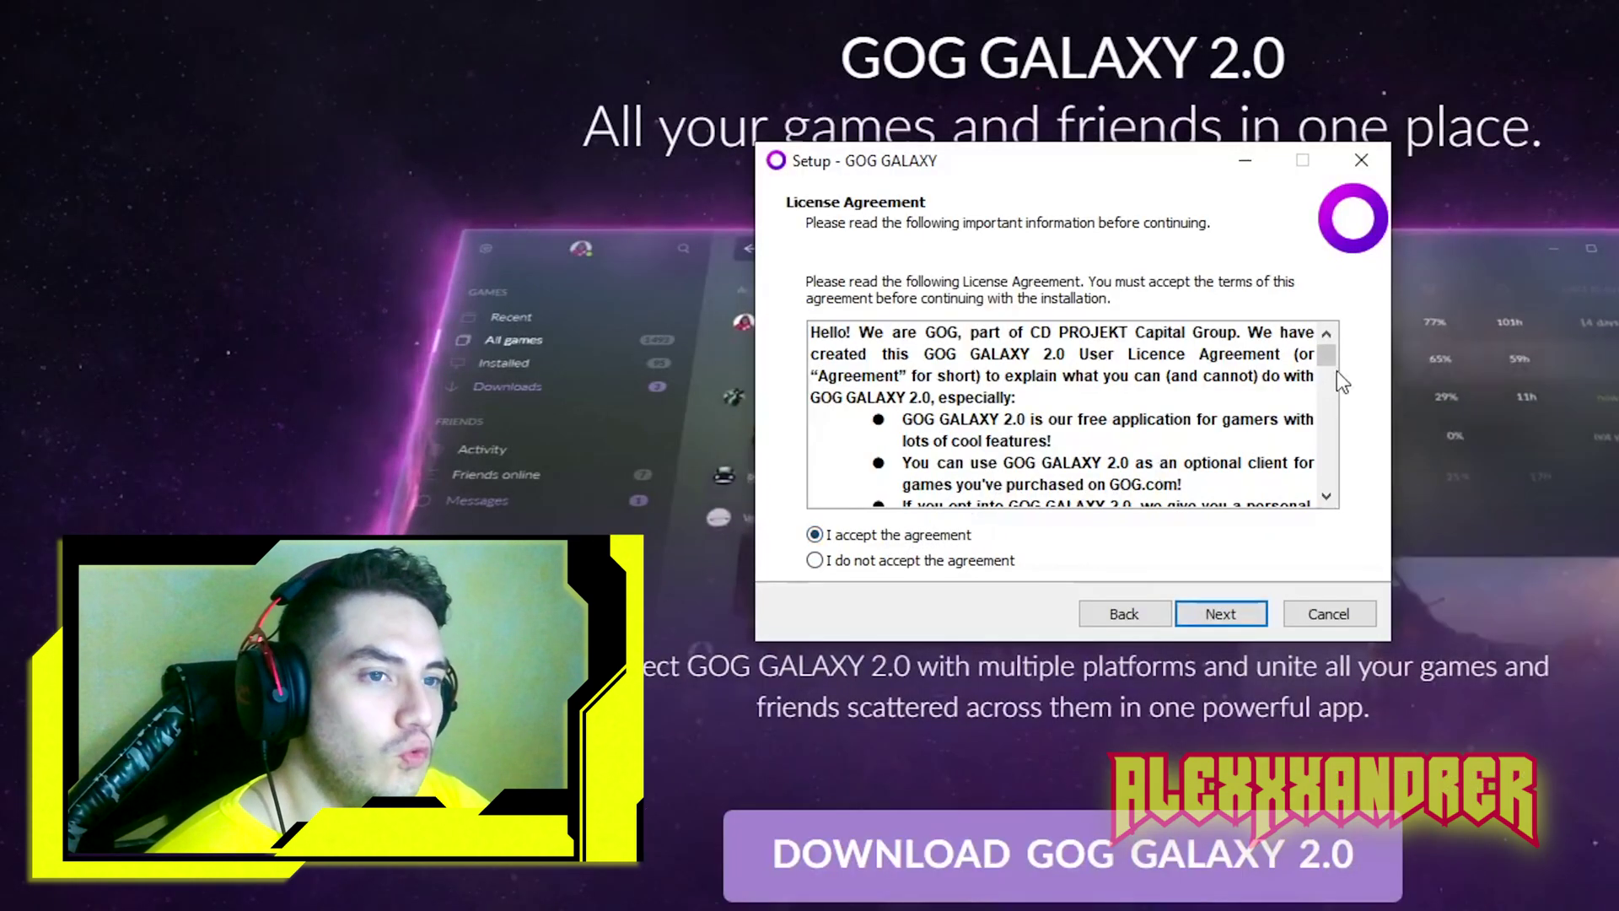
pyautogui.moveTo(1330, 347); pyautogui.dragTo(1335, 516)
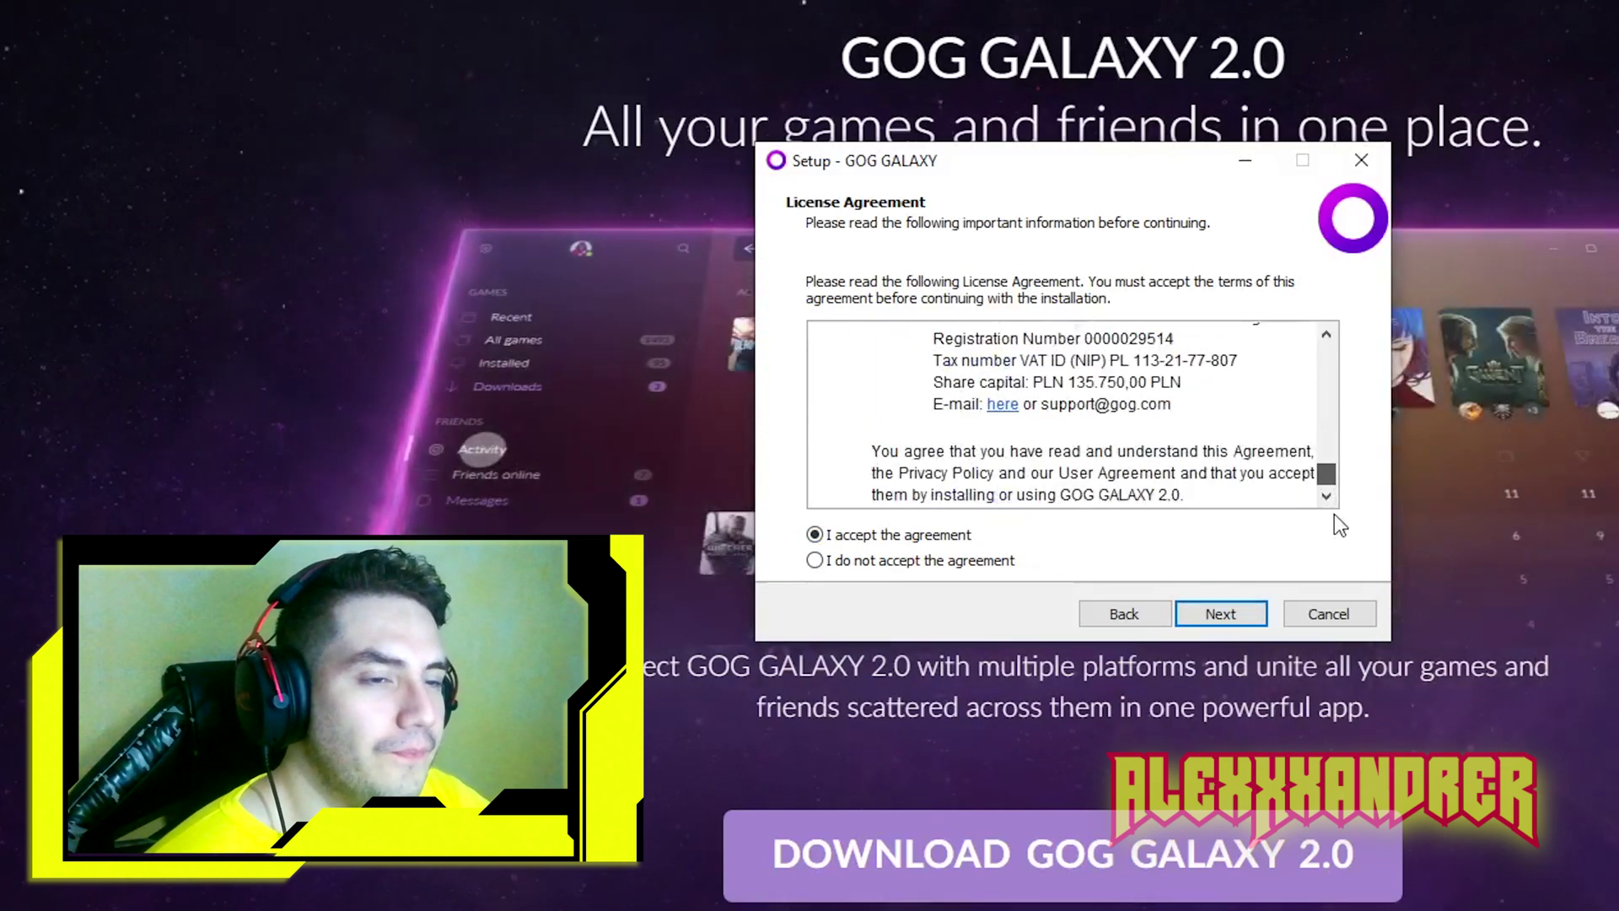
pyautogui.click(1237, 615)
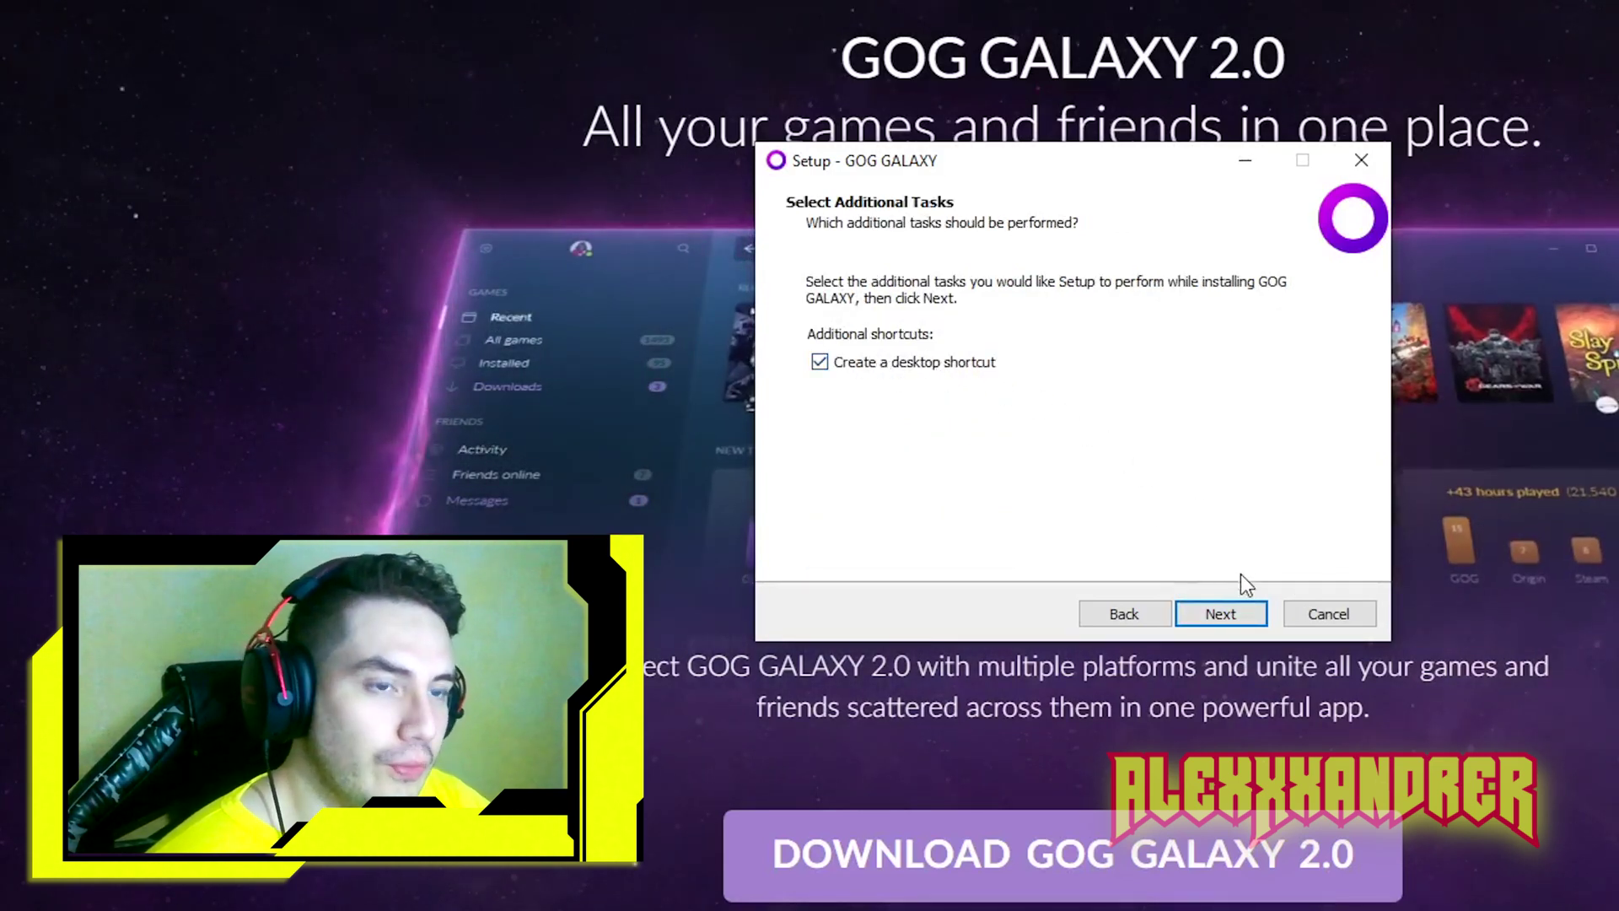
pyautogui.click(1257, 622)
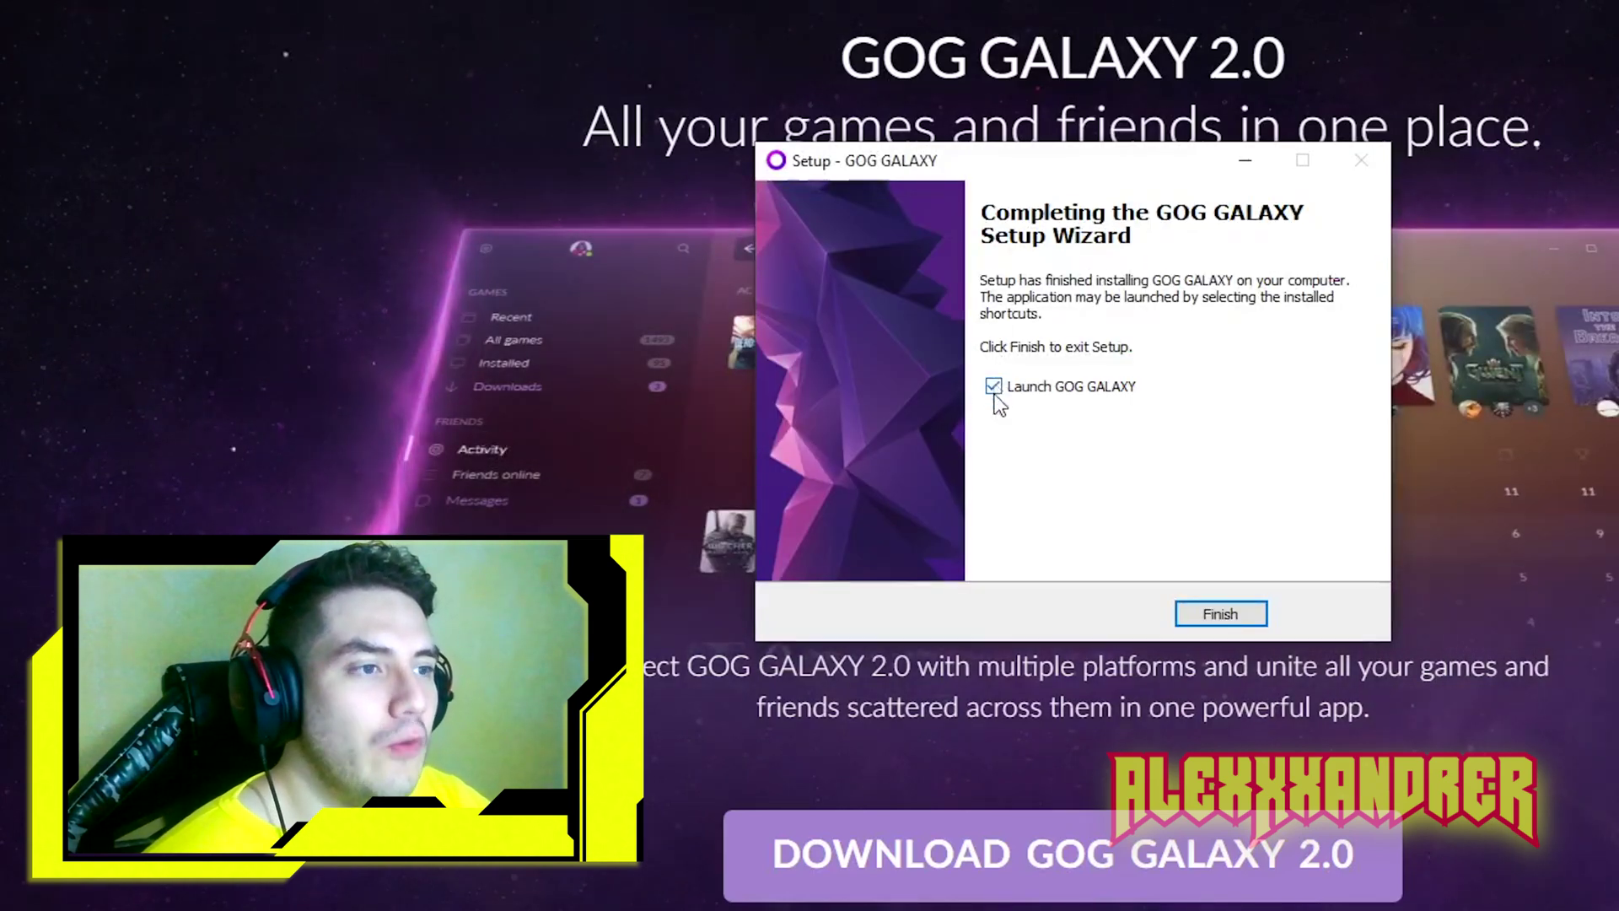
pyautogui.click(1199, 610)
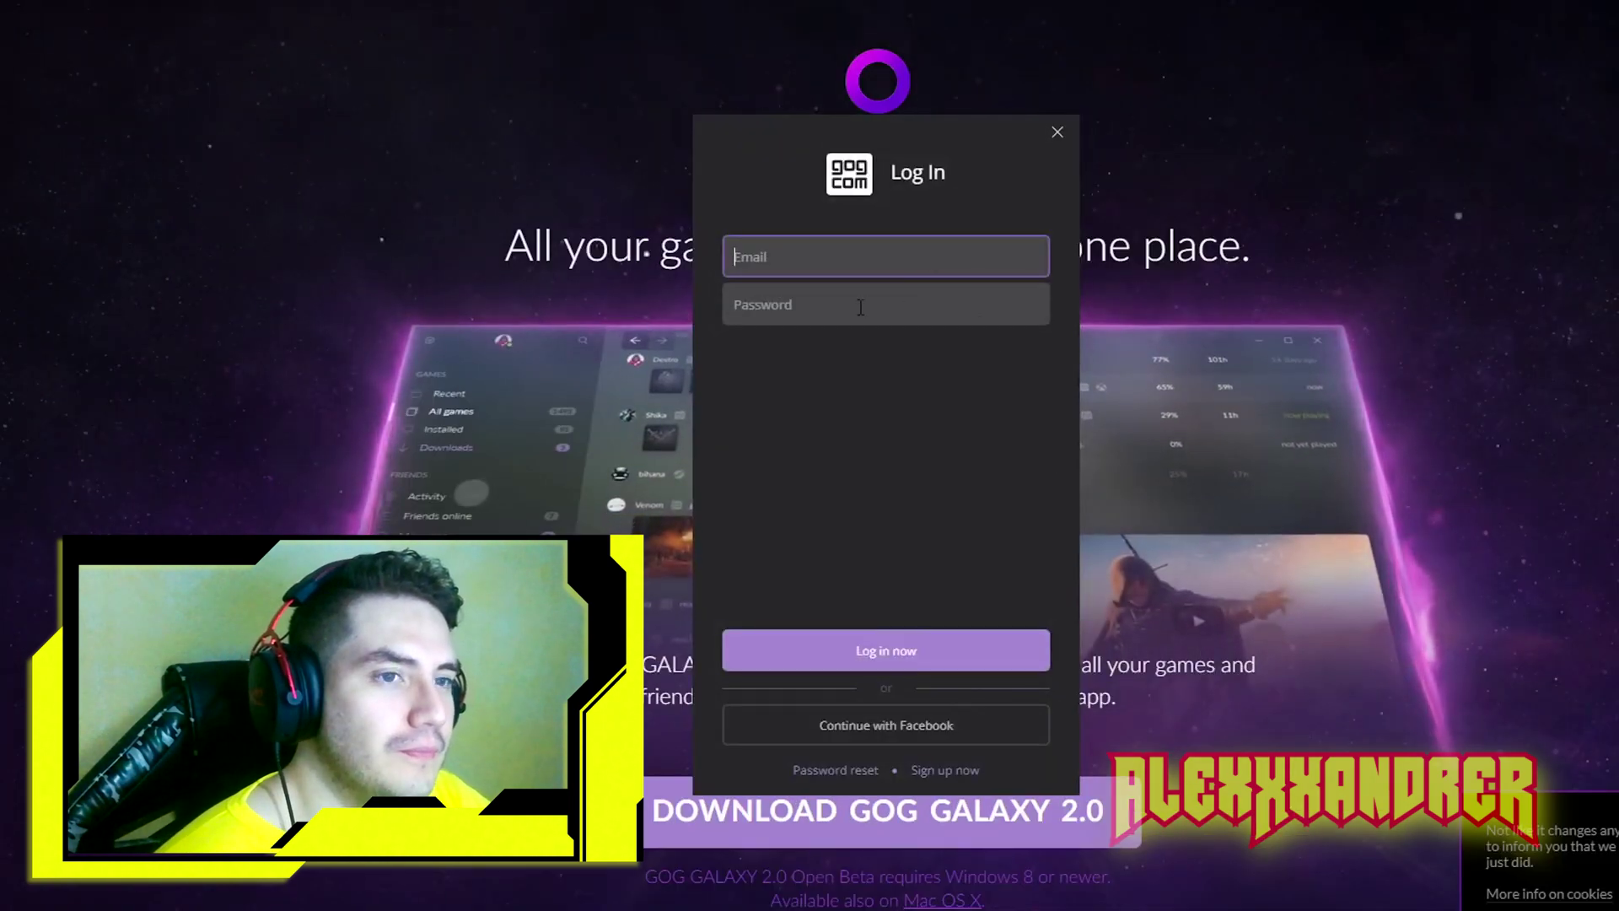
# Log in to GOG GALAXY with the account e-mail and password copied from the Notepad notes
pyautogui.click(861, 306)
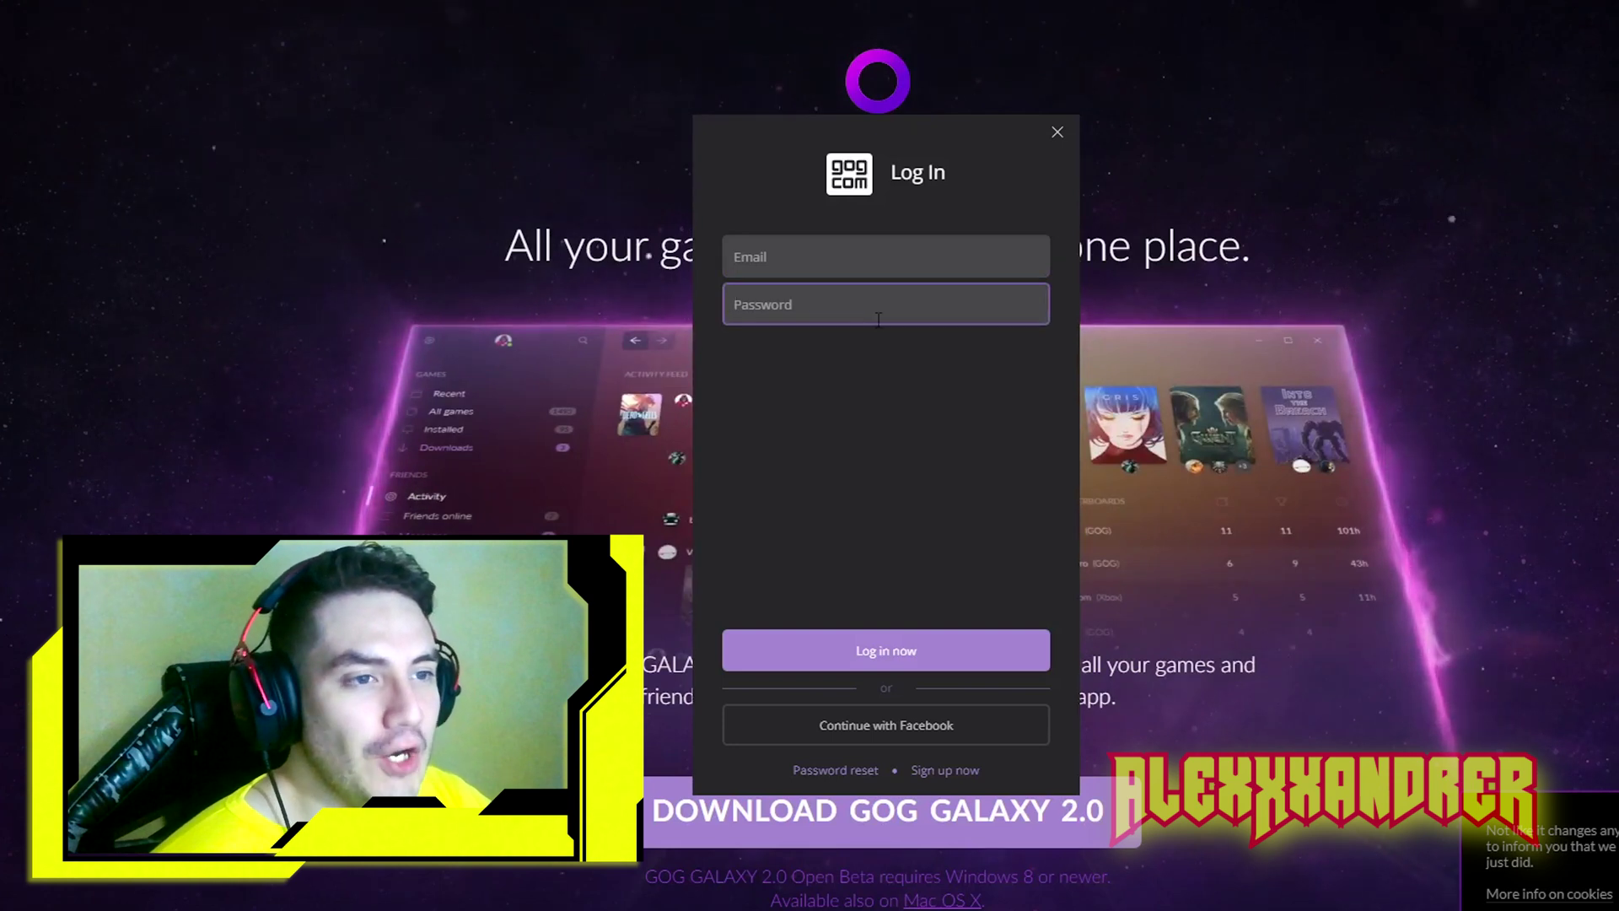
pyautogui.hotkey('alt', 'Tab')
pyautogui.moveTo(1428, 137); pyautogui.dragTo(1205, 136)
pyautogui.hotkey('ctrl', 'c')
pyautogui.click(793, 266)
pyautogui.hotkey('ctrl', 'v')
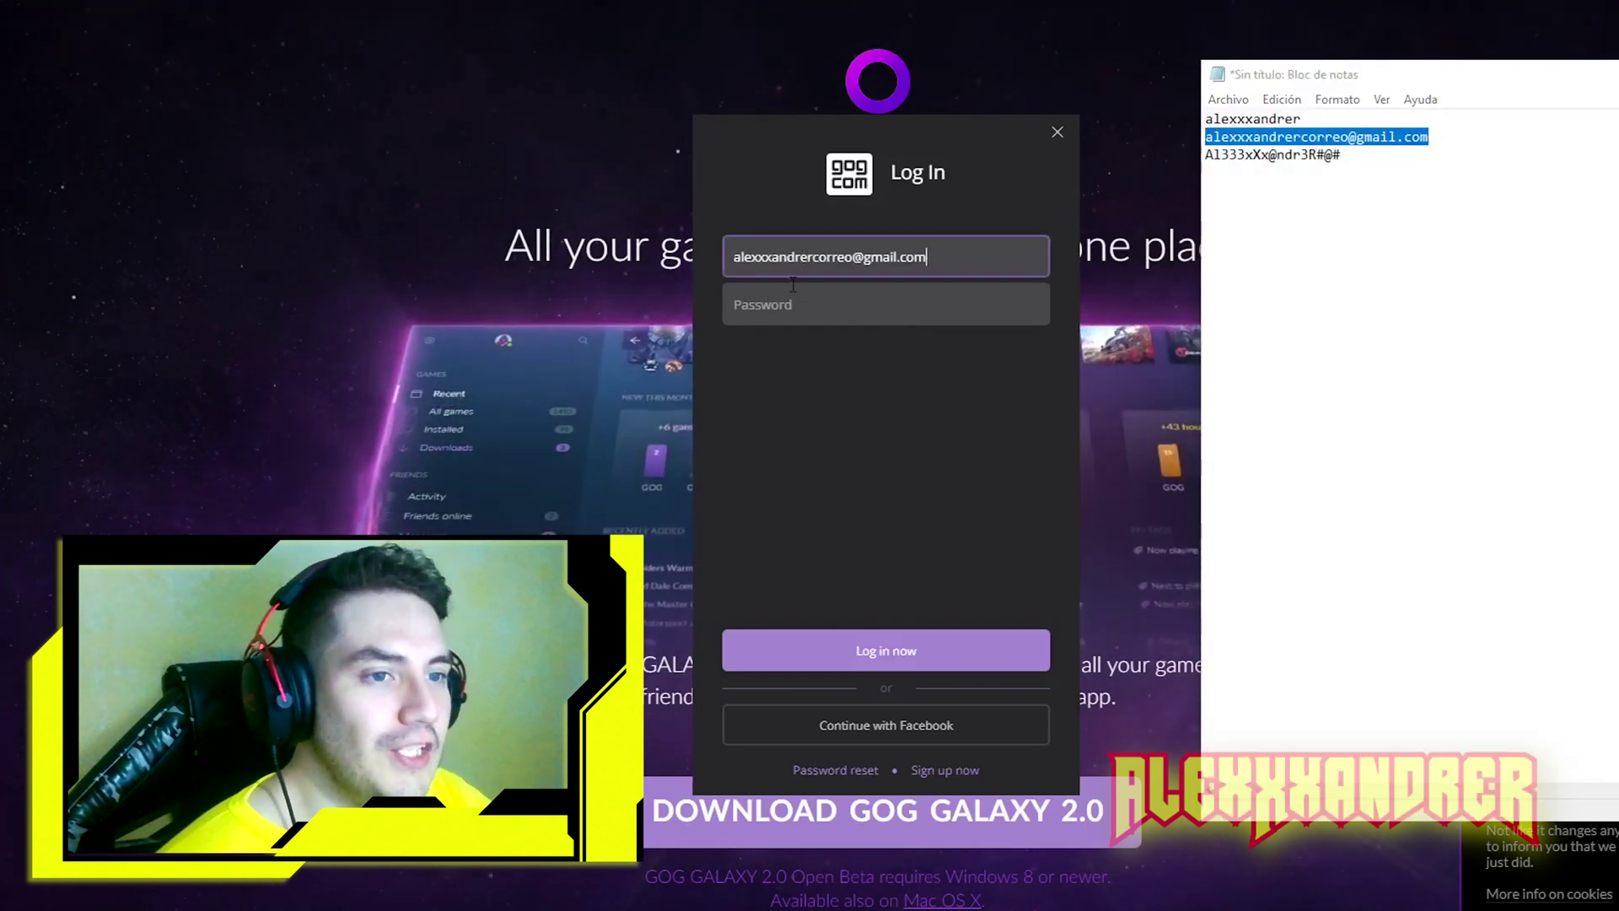
pyautogui.moveTo(1341, 154); pyautogui.dragTo(1206, 154)
pyautogui.hotkey('ctrl', 'c')
pyautogui.click(844, 304)
pyautogui.hotkey('ctrl', 'v')
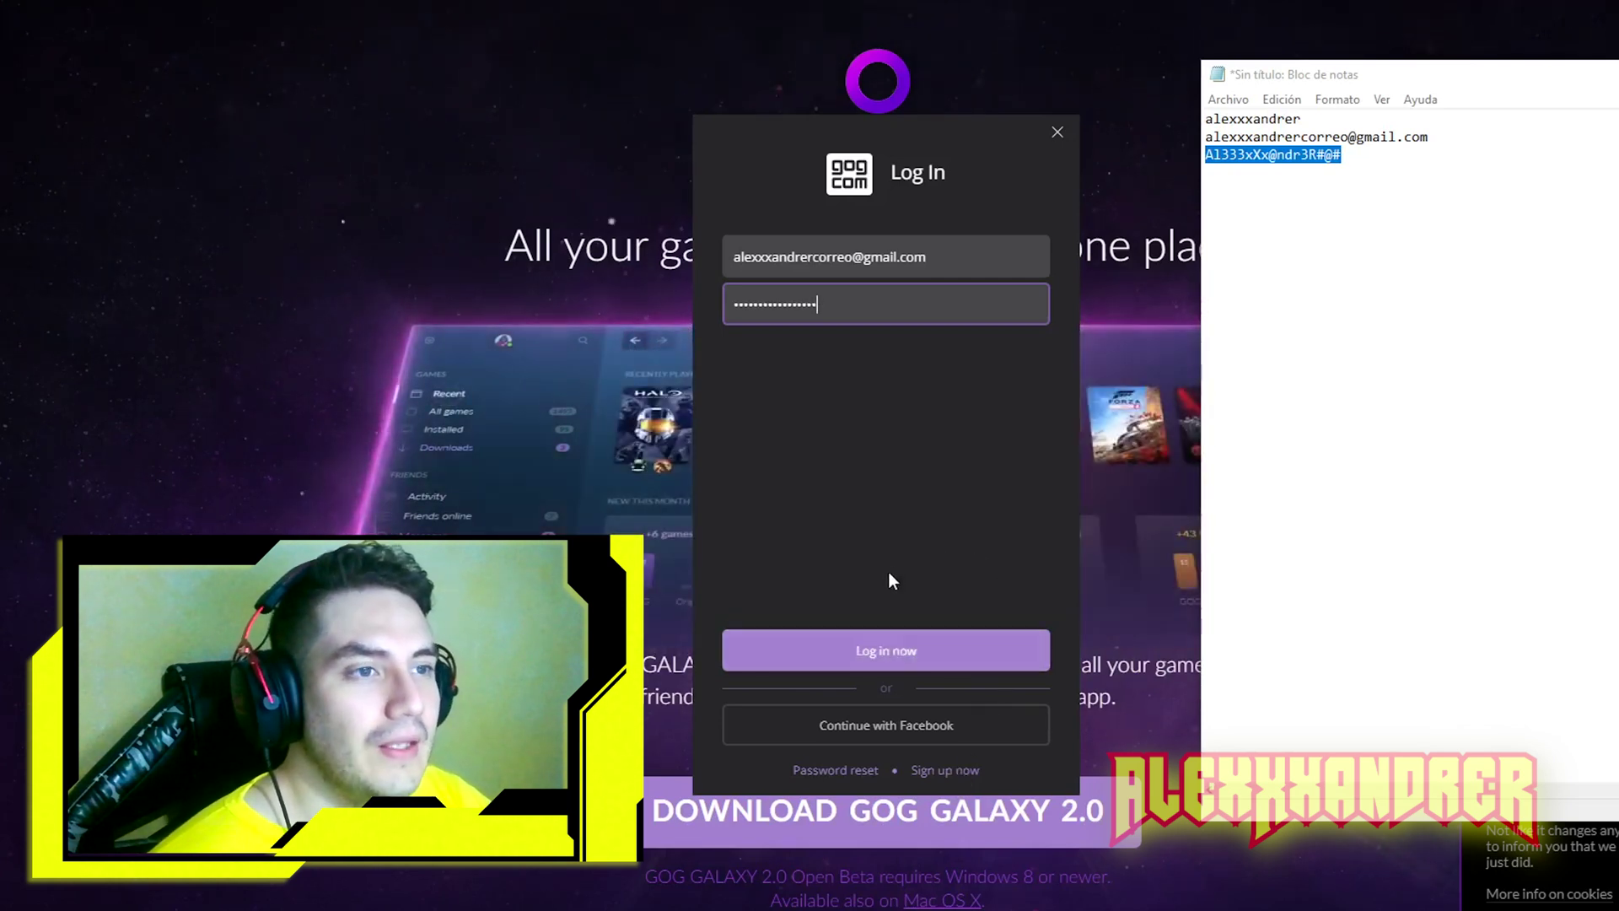
pyautogui.click(963, 653)
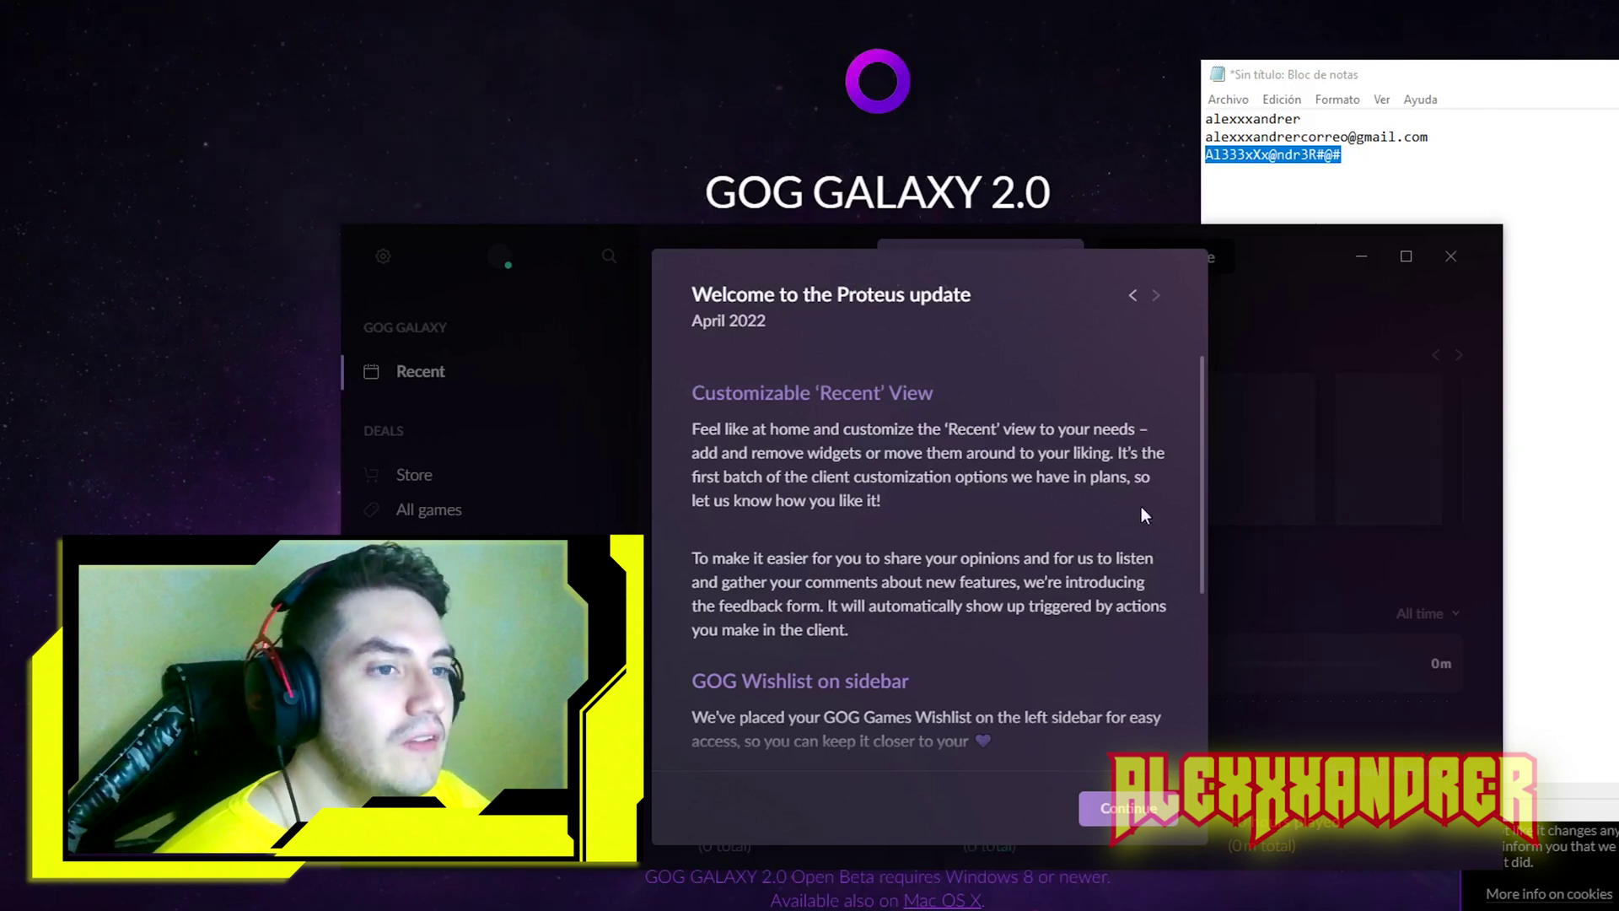
# Read and dismiss the Proteus update notes, and reposition and enlarge the GOG GALAXY window
pyautogui.scroll(-3, 1201, 393)
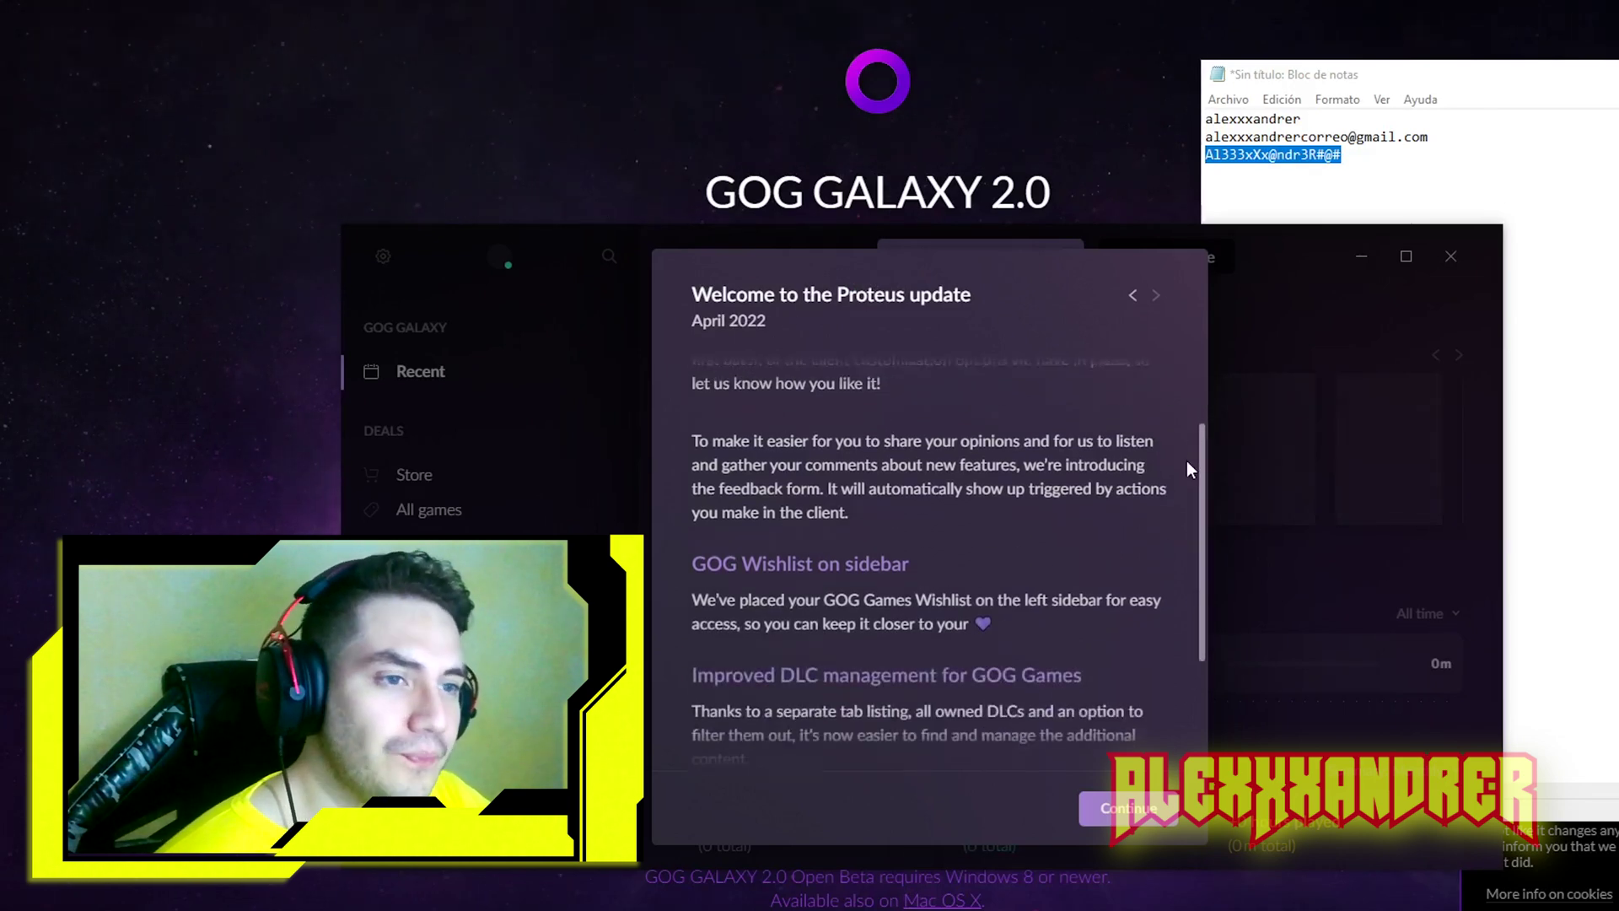
pyautogui.click(1136, 808)
pyautogui.moveTo(1284, 255); pyautogui.dragTo(1126, 95)
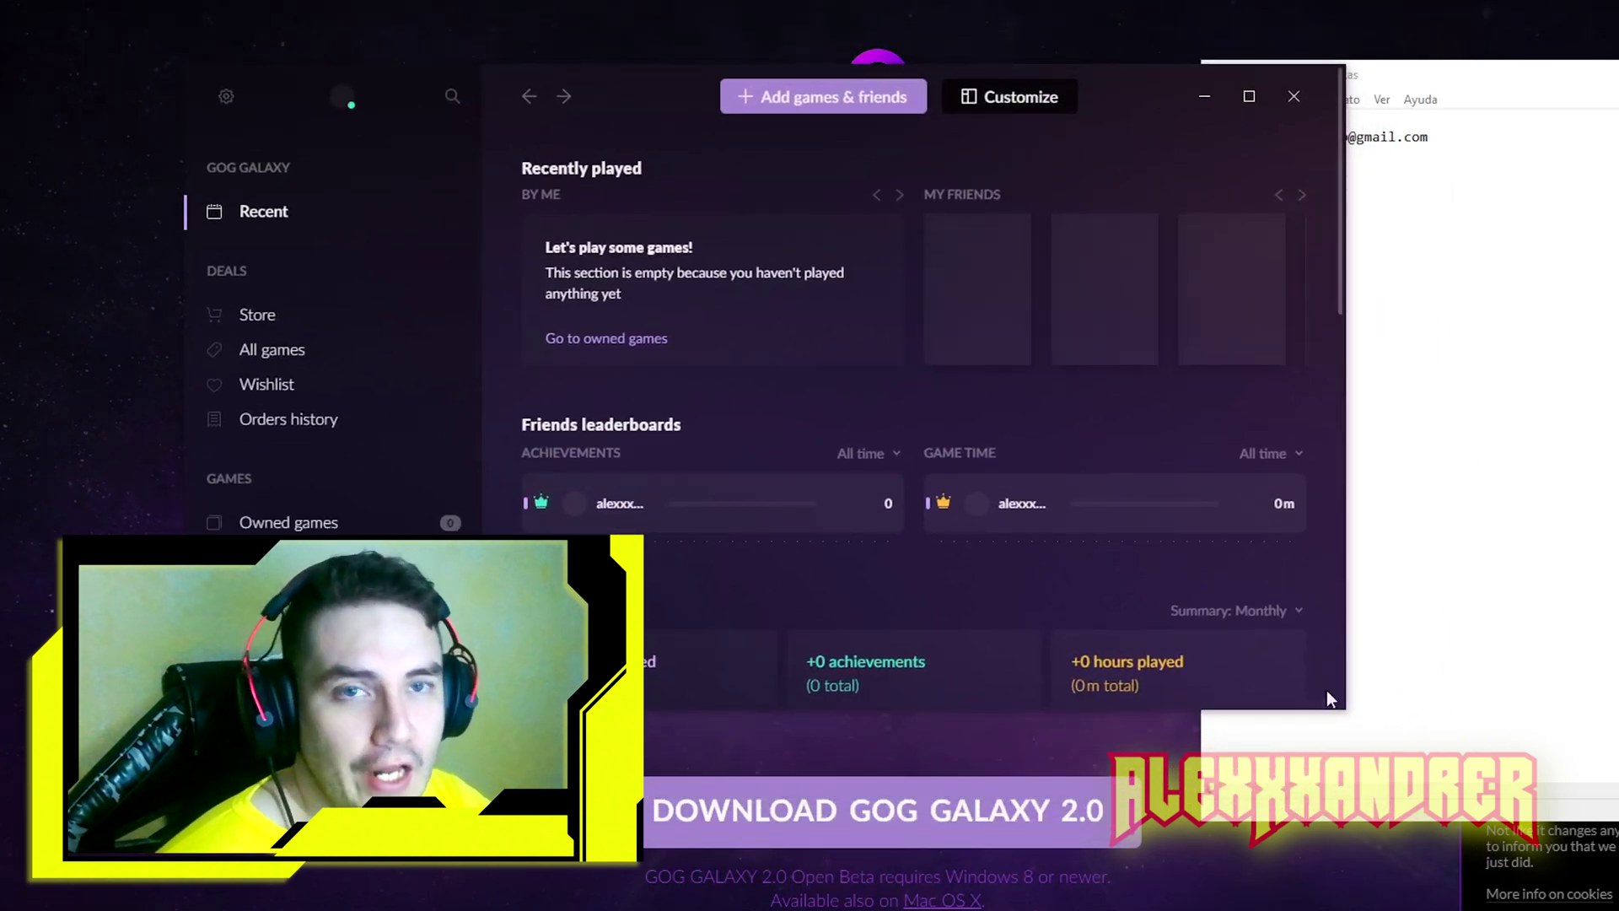
pyautogui.moveTo(1341, 707); pyautogui.dragTo(1618, 910)
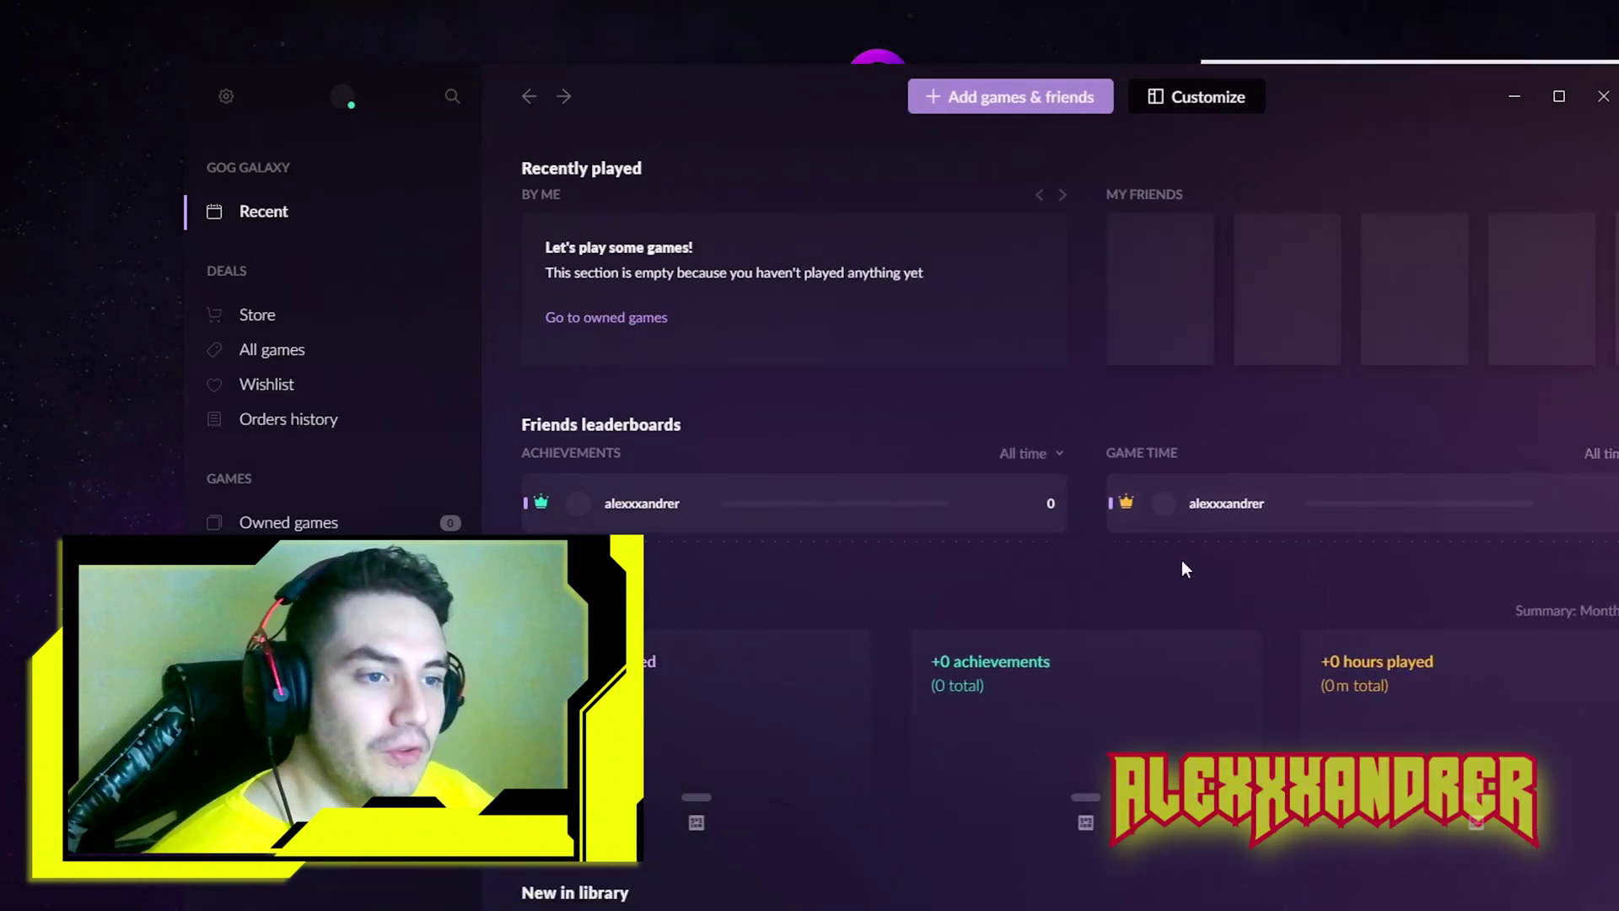
# View the account status options and open the owned games library
pyautogui.click(342, 97)
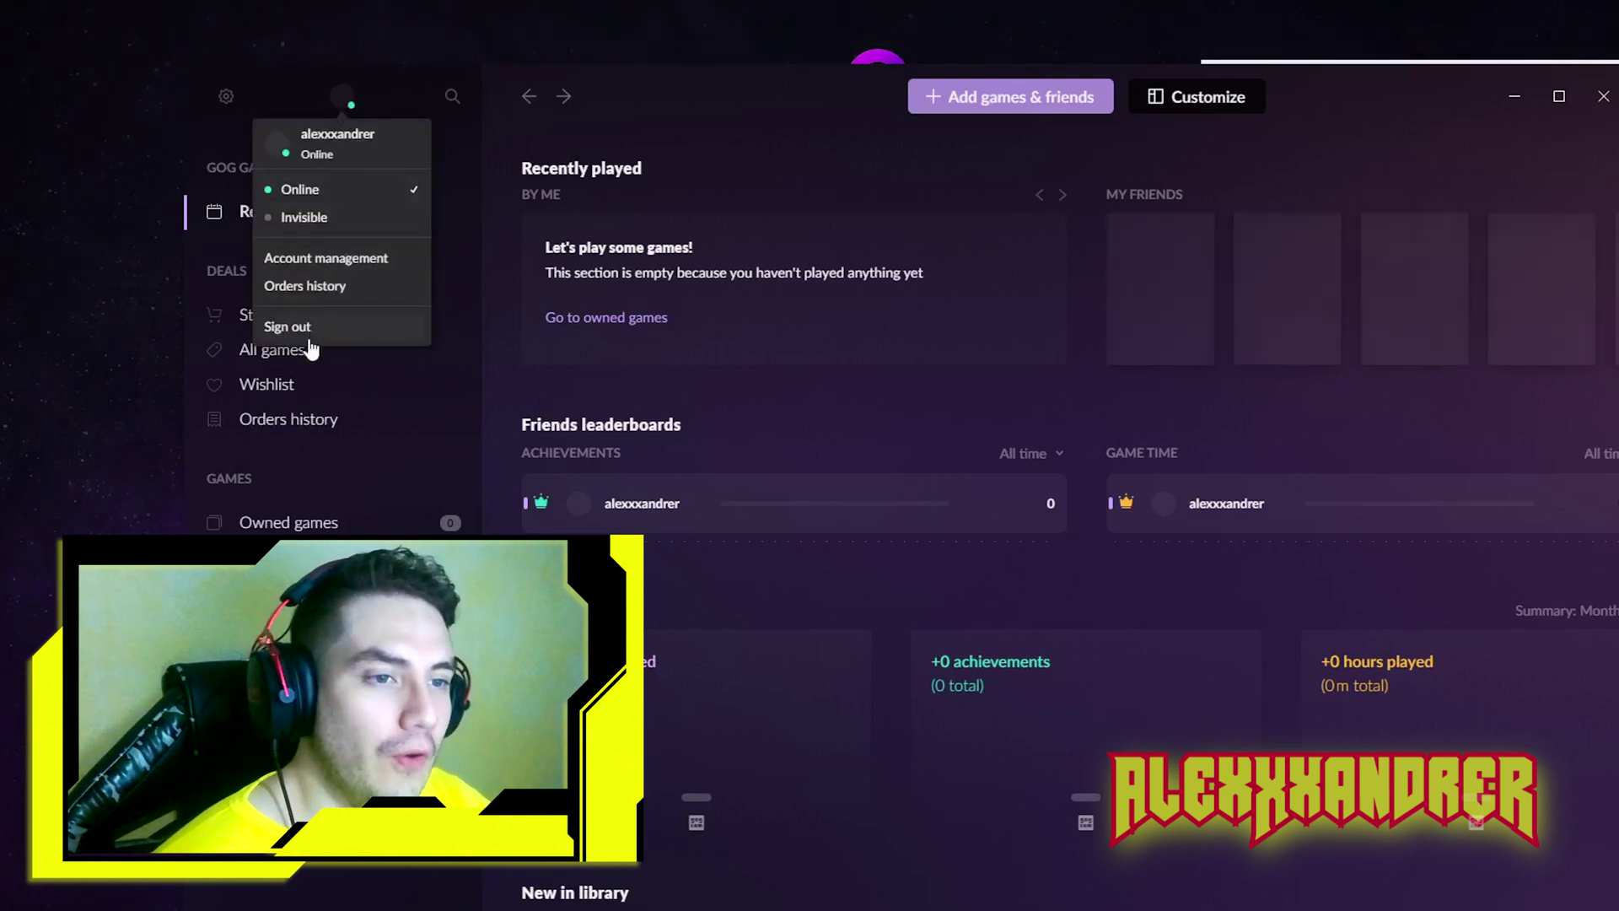
pyautogui.click(362, 523)
# Switch to the browser and list all GOG store games with a maximum price of 0, sorted by Bestselling (all time)
pyautogui.moveTo(463, 90)
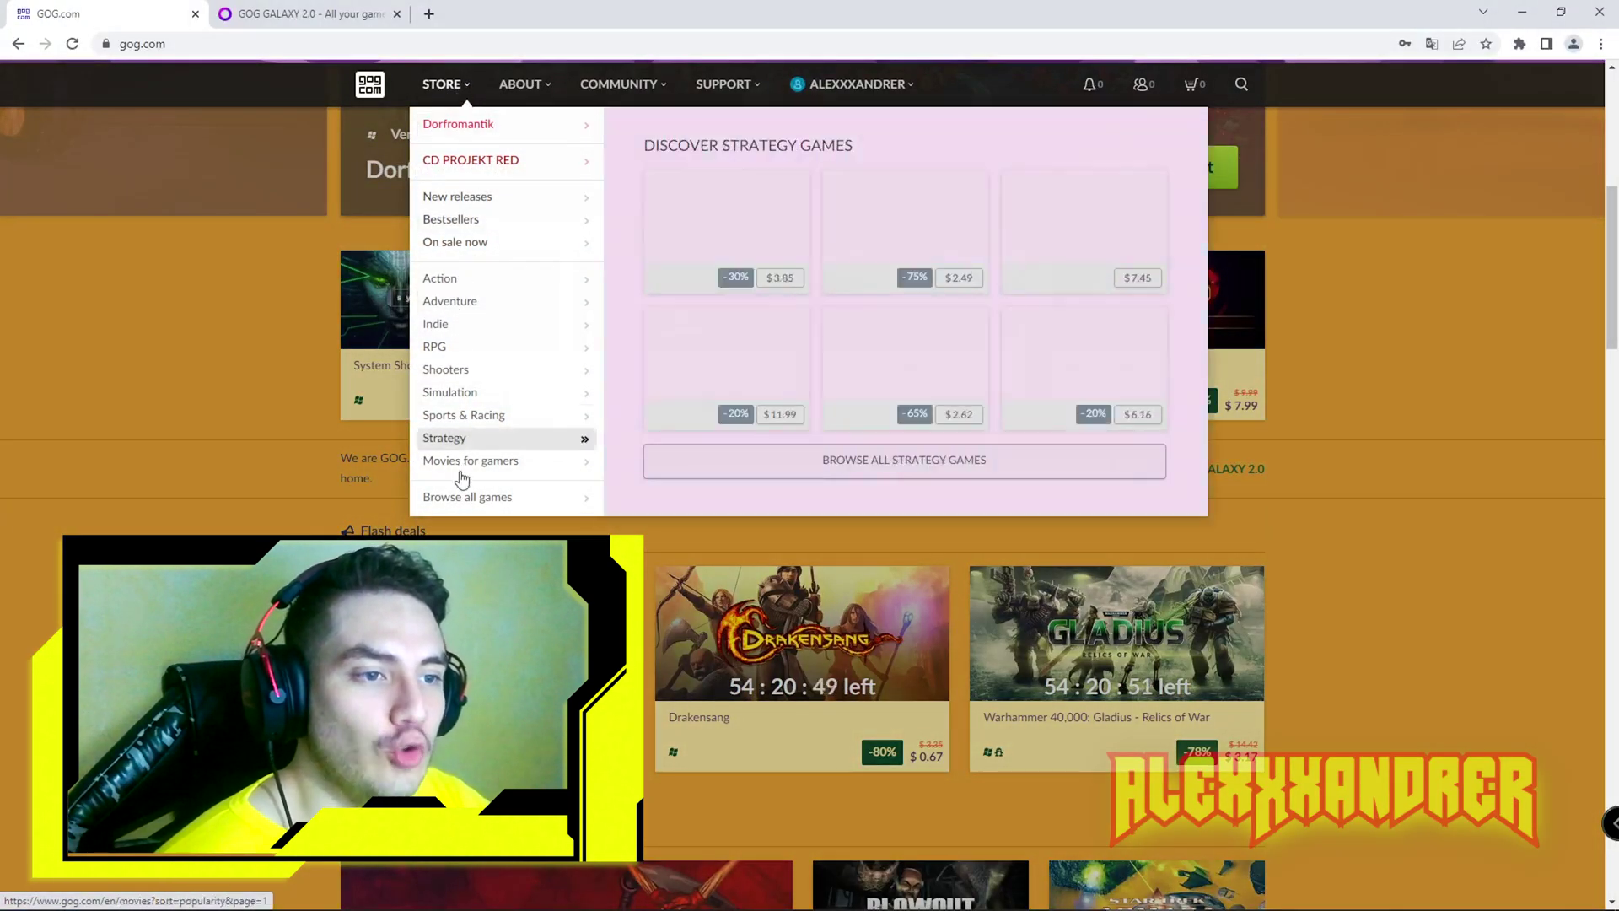
pyautogui.moveTo(462, 497)
pyautogui.click(464, 500)
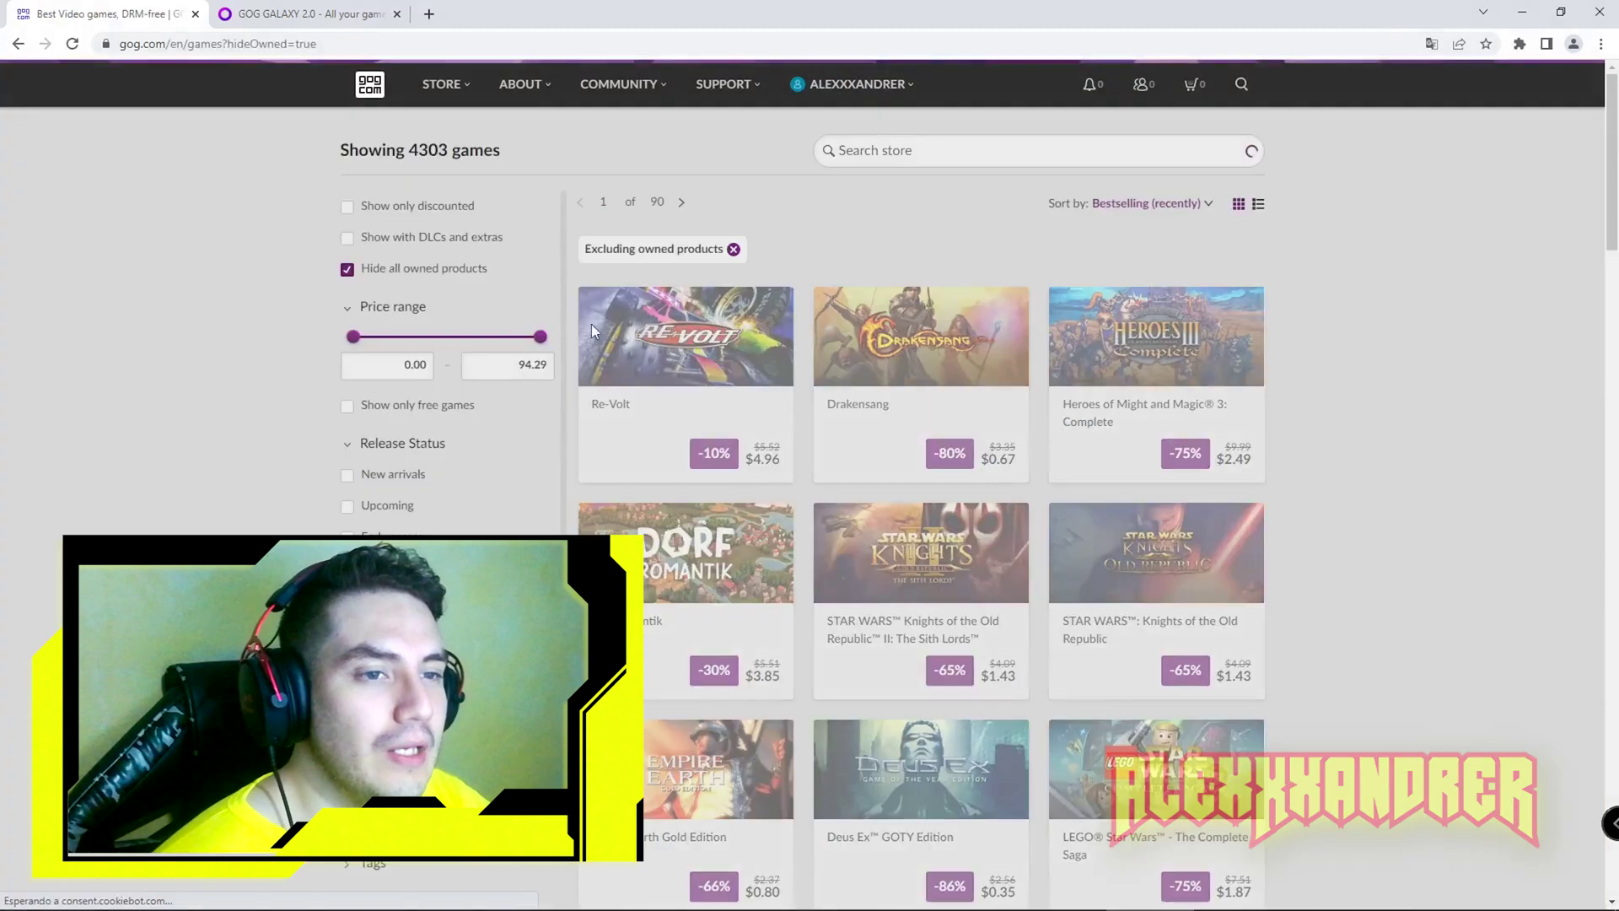
pyautogui.moveTo(518, 366); pyautogui.dragTo(531, 368)
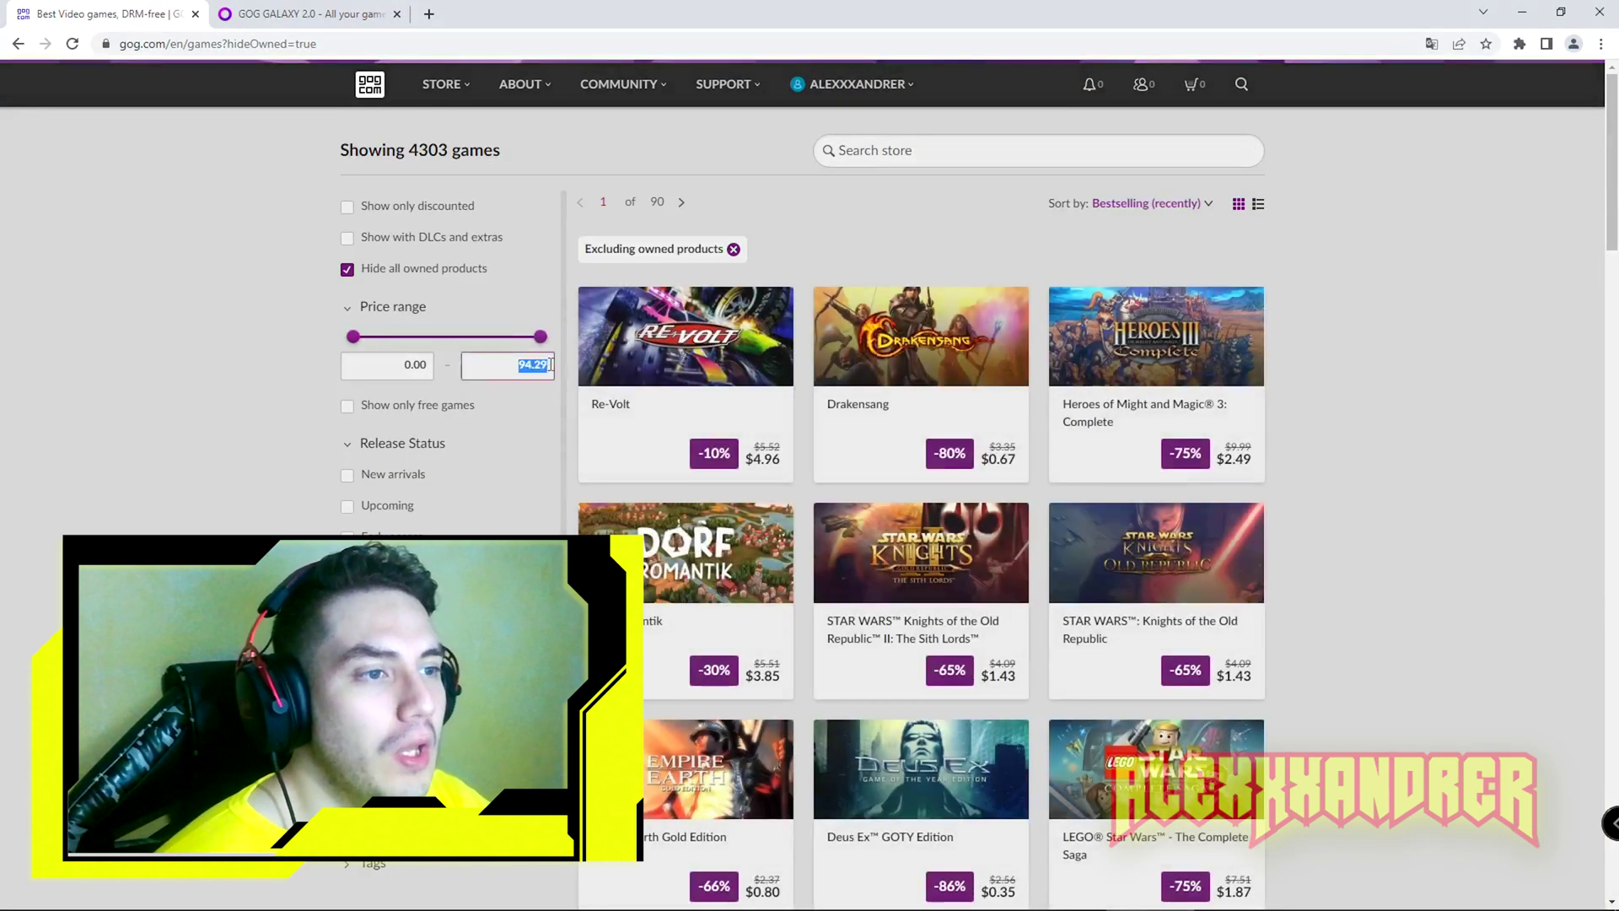
pyautogui.write('0')
pyautogui.click(529, 418)
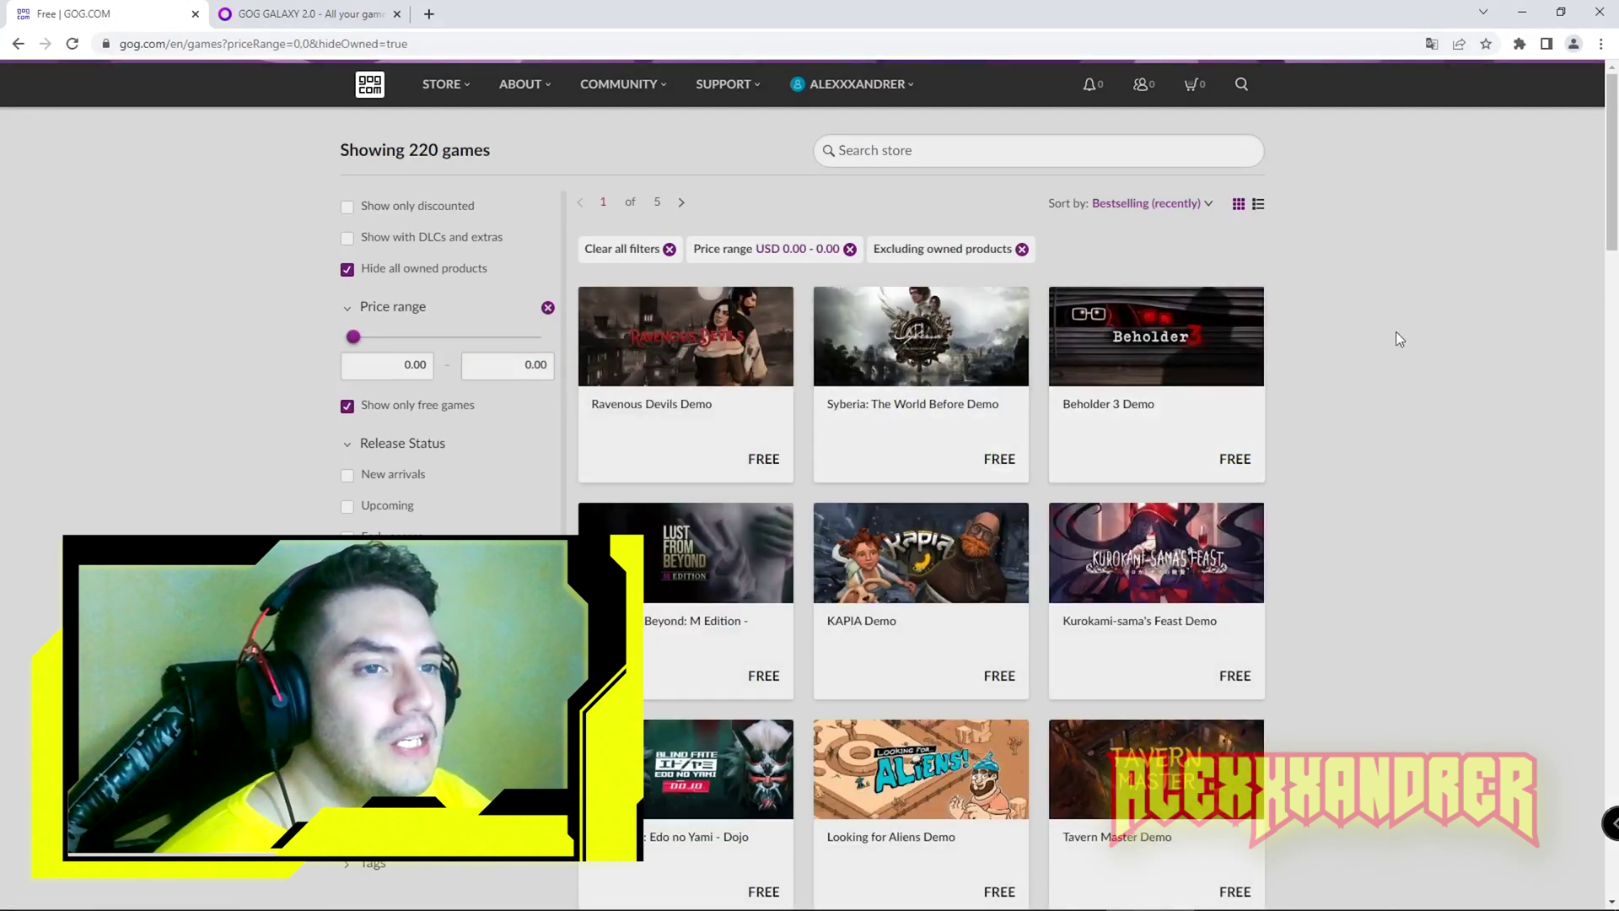
pyautogui.click(1189, 207)
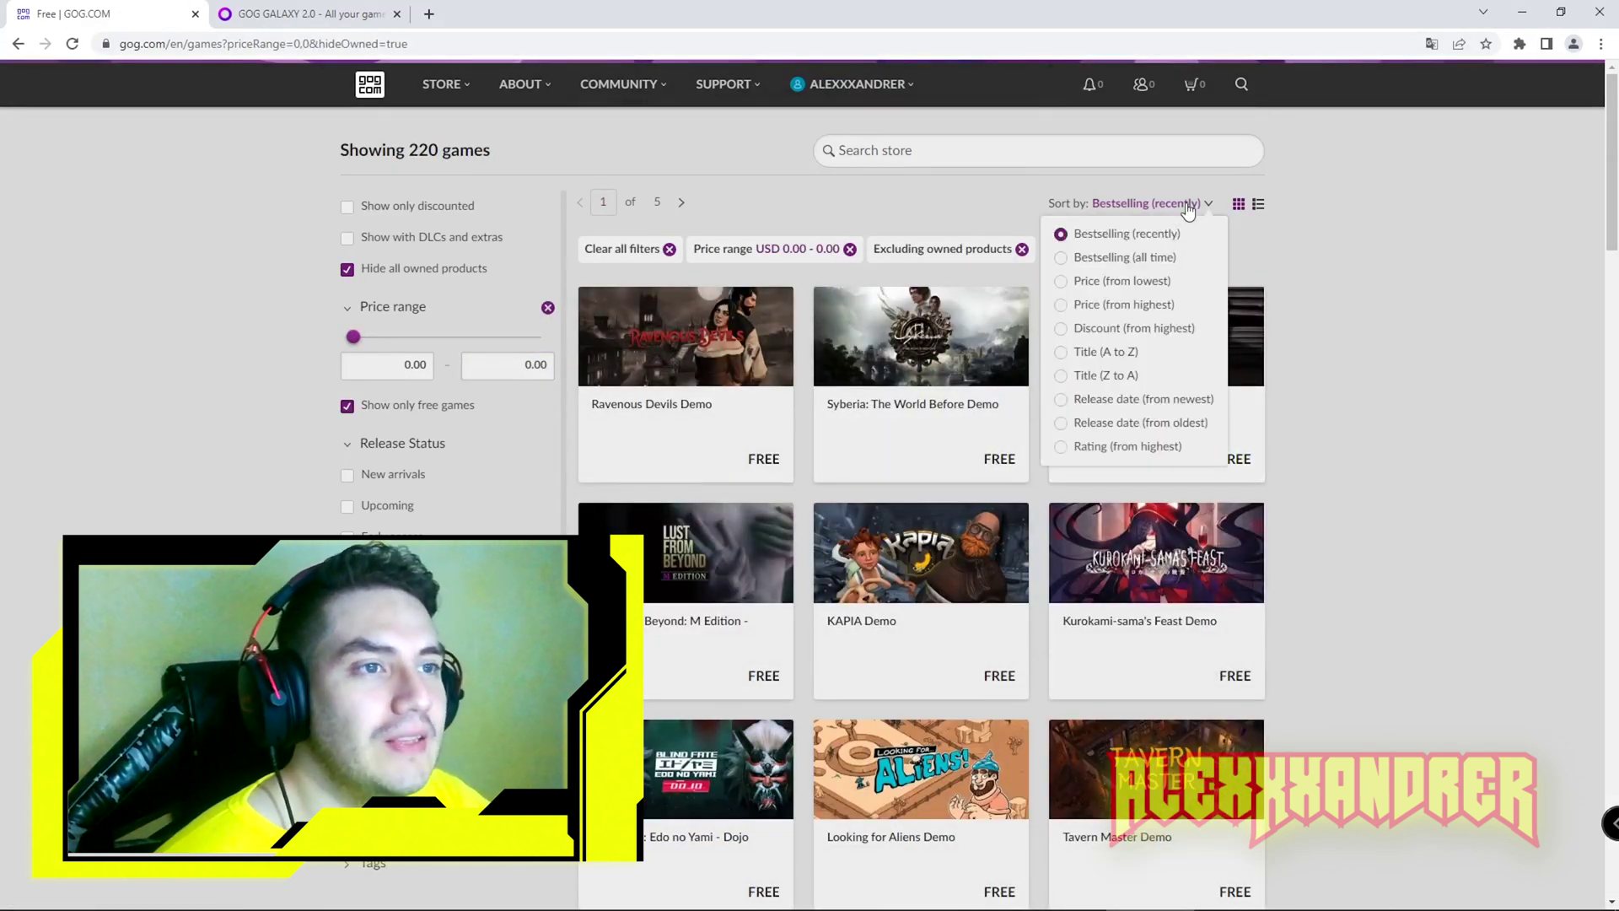
pyautogui.click(1138, 256)
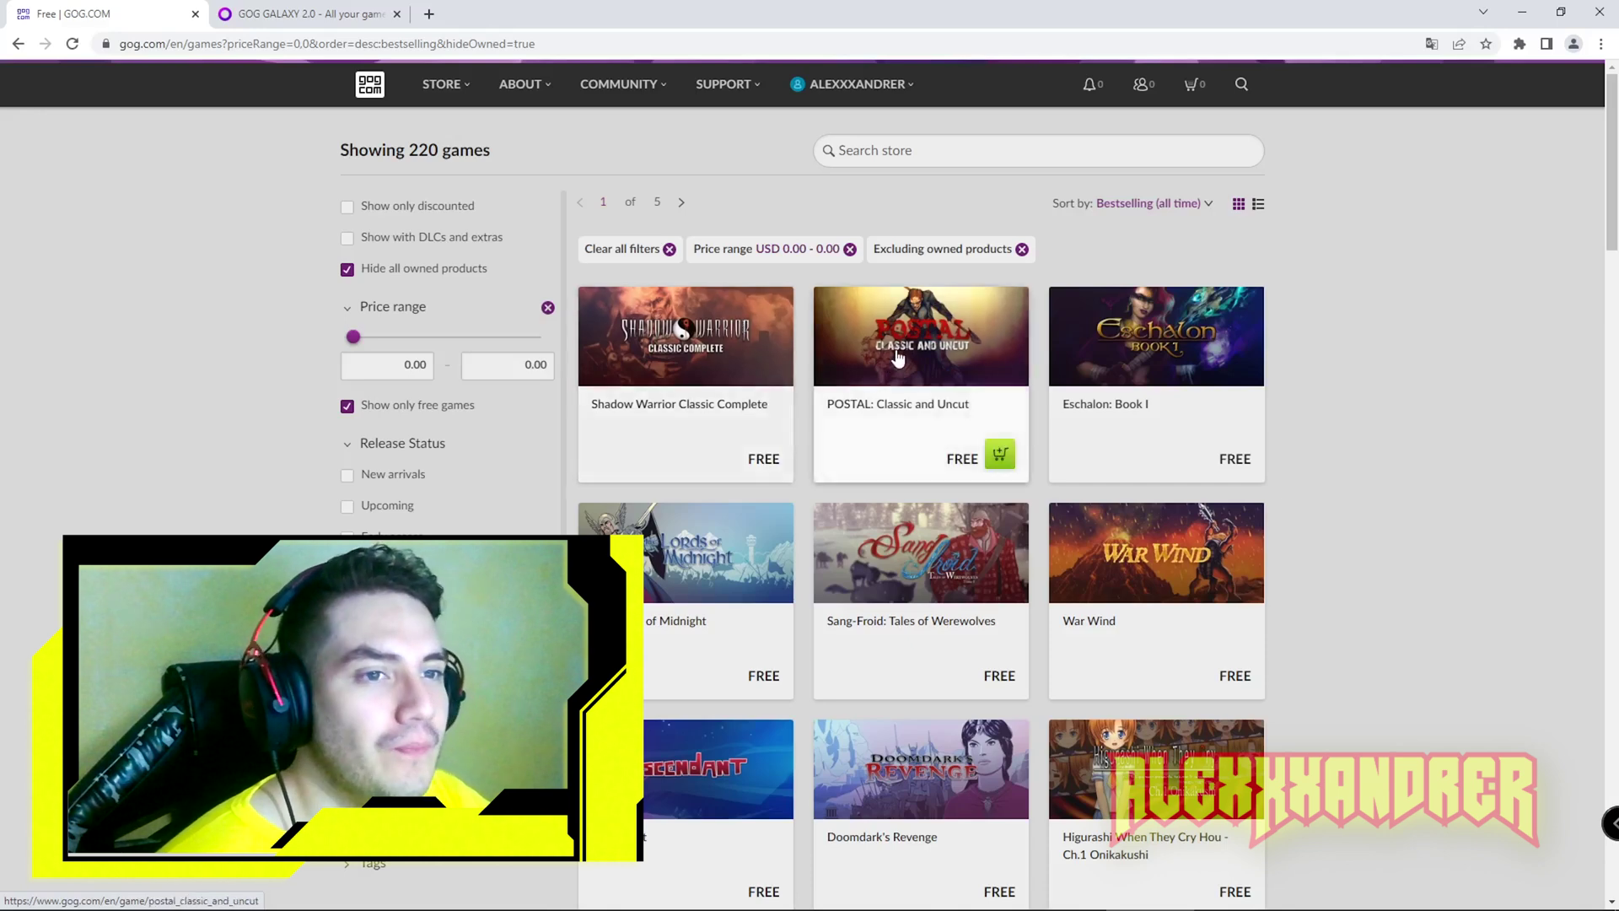
# Open the store page of POSTAL: Classic and Uncut and review its description, game details and goodies
pyautogui.click(876, 381)
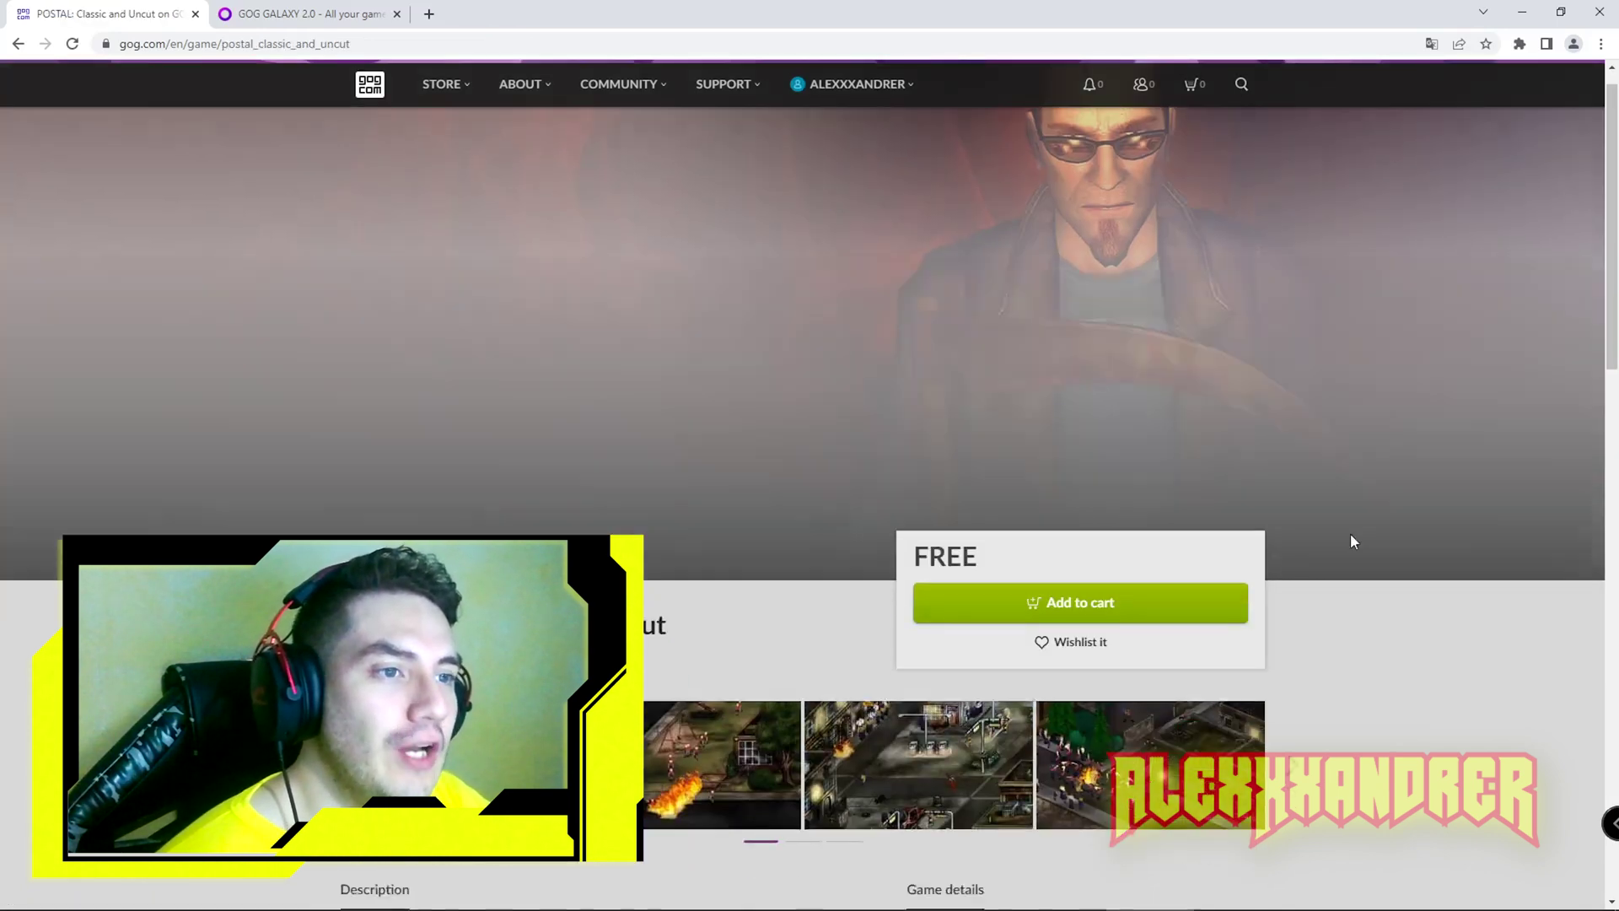
pyautogui.scroll(-9, 1414, 549)
pyautogui.scroll(-1, 1417, 550)
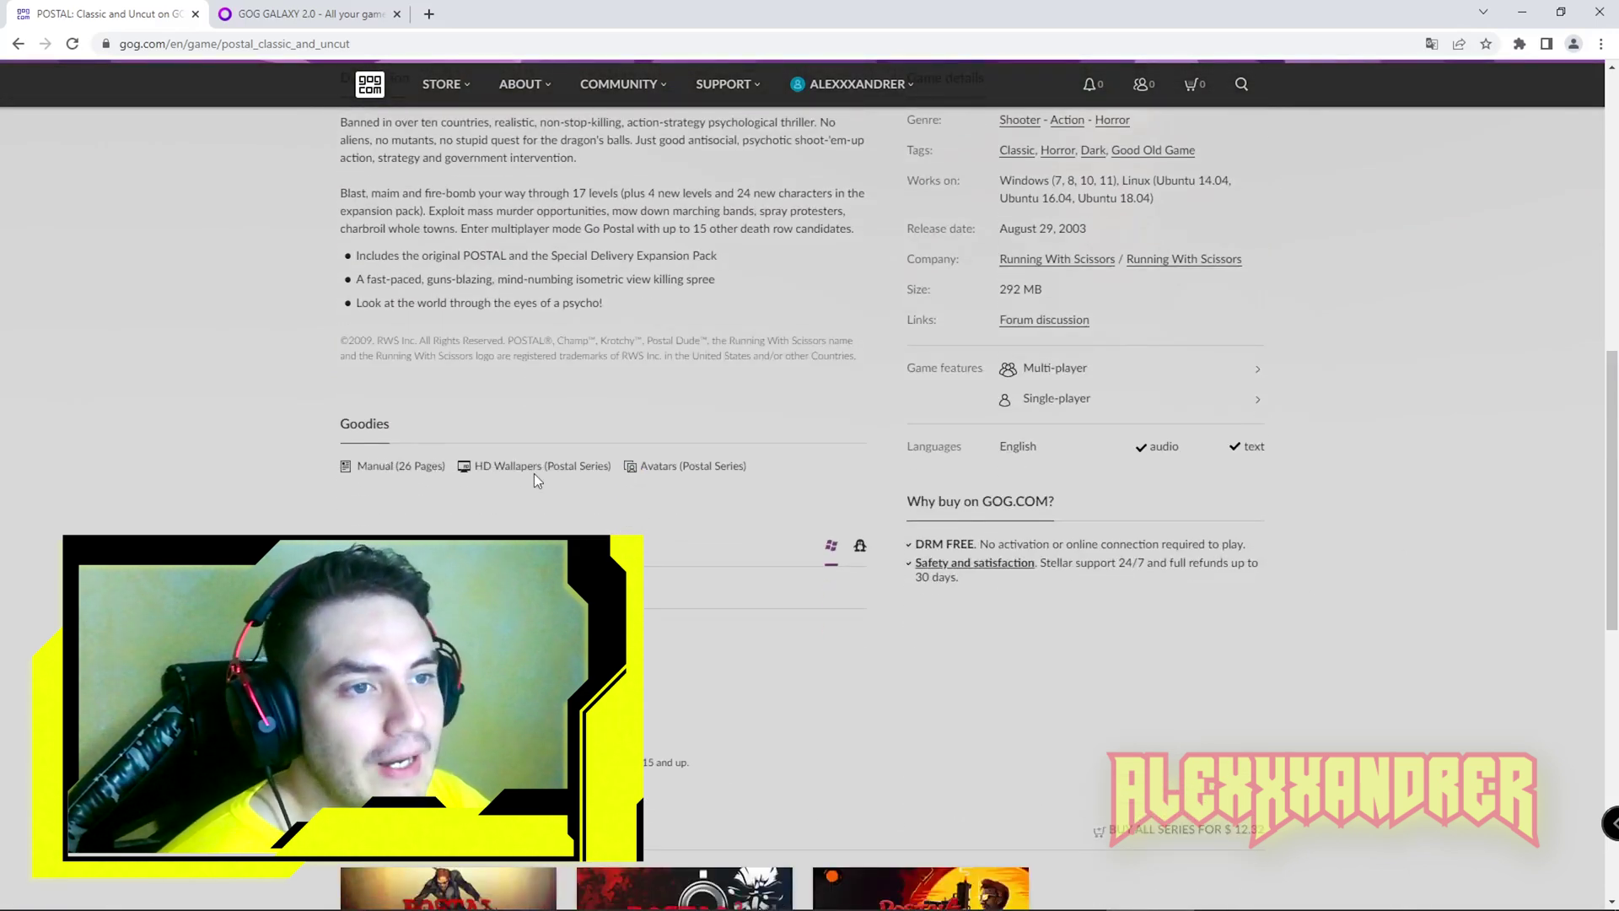
pyautogui.moveTo(476, 467); pyautogui.dragTo(596, 467)
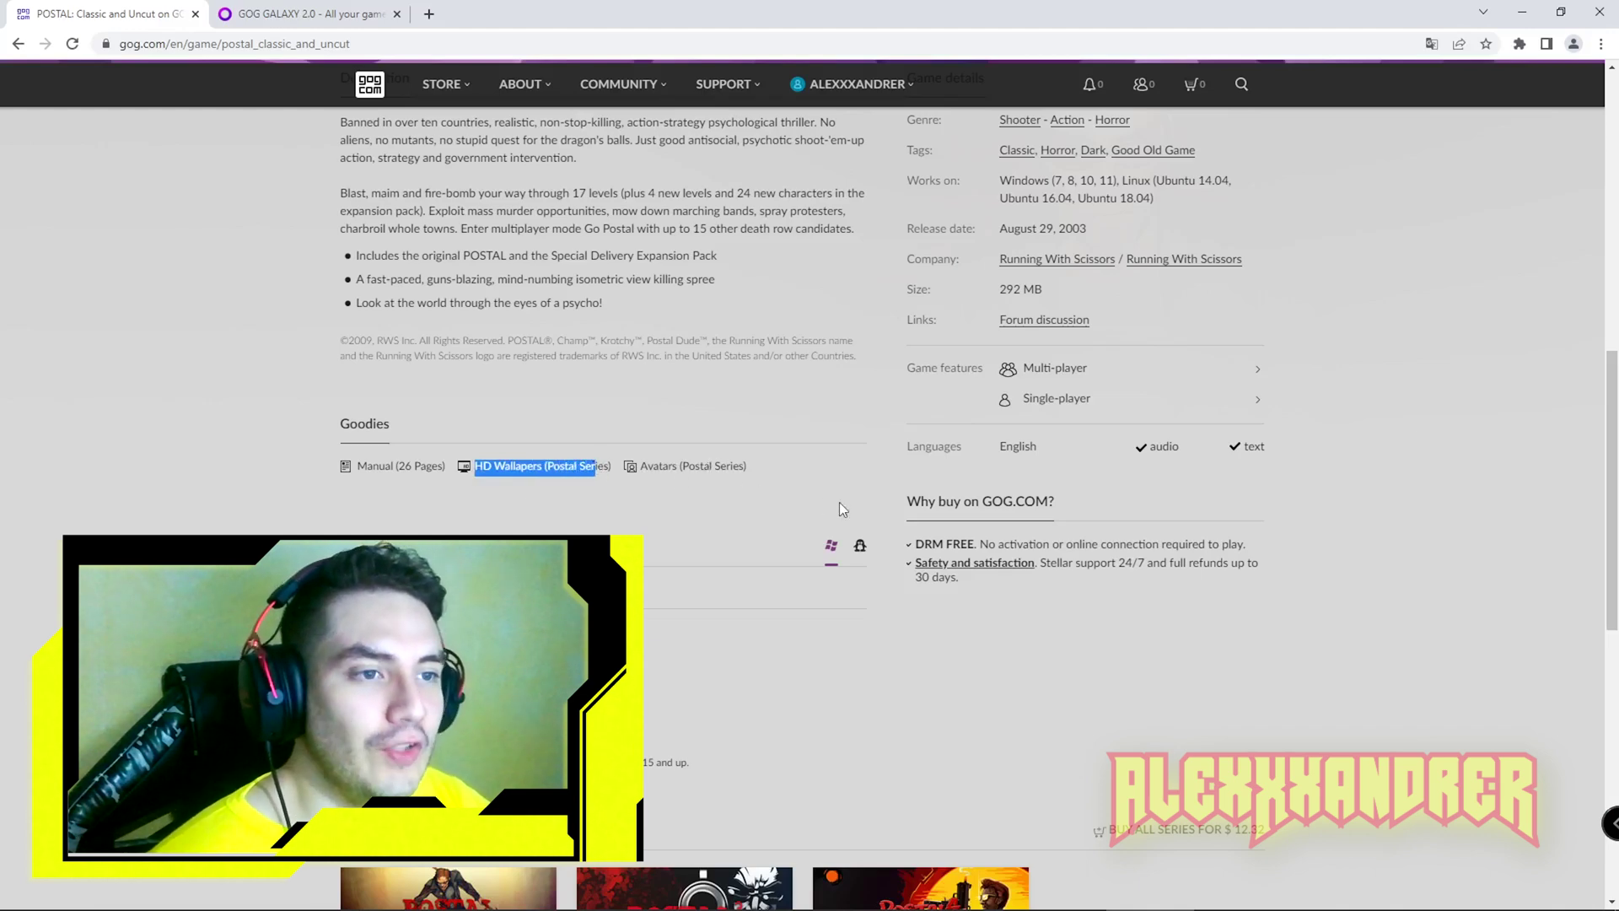
pyautogui.scroll(8, 862, 504)
pyautogui.scroll(2, 873, 523)
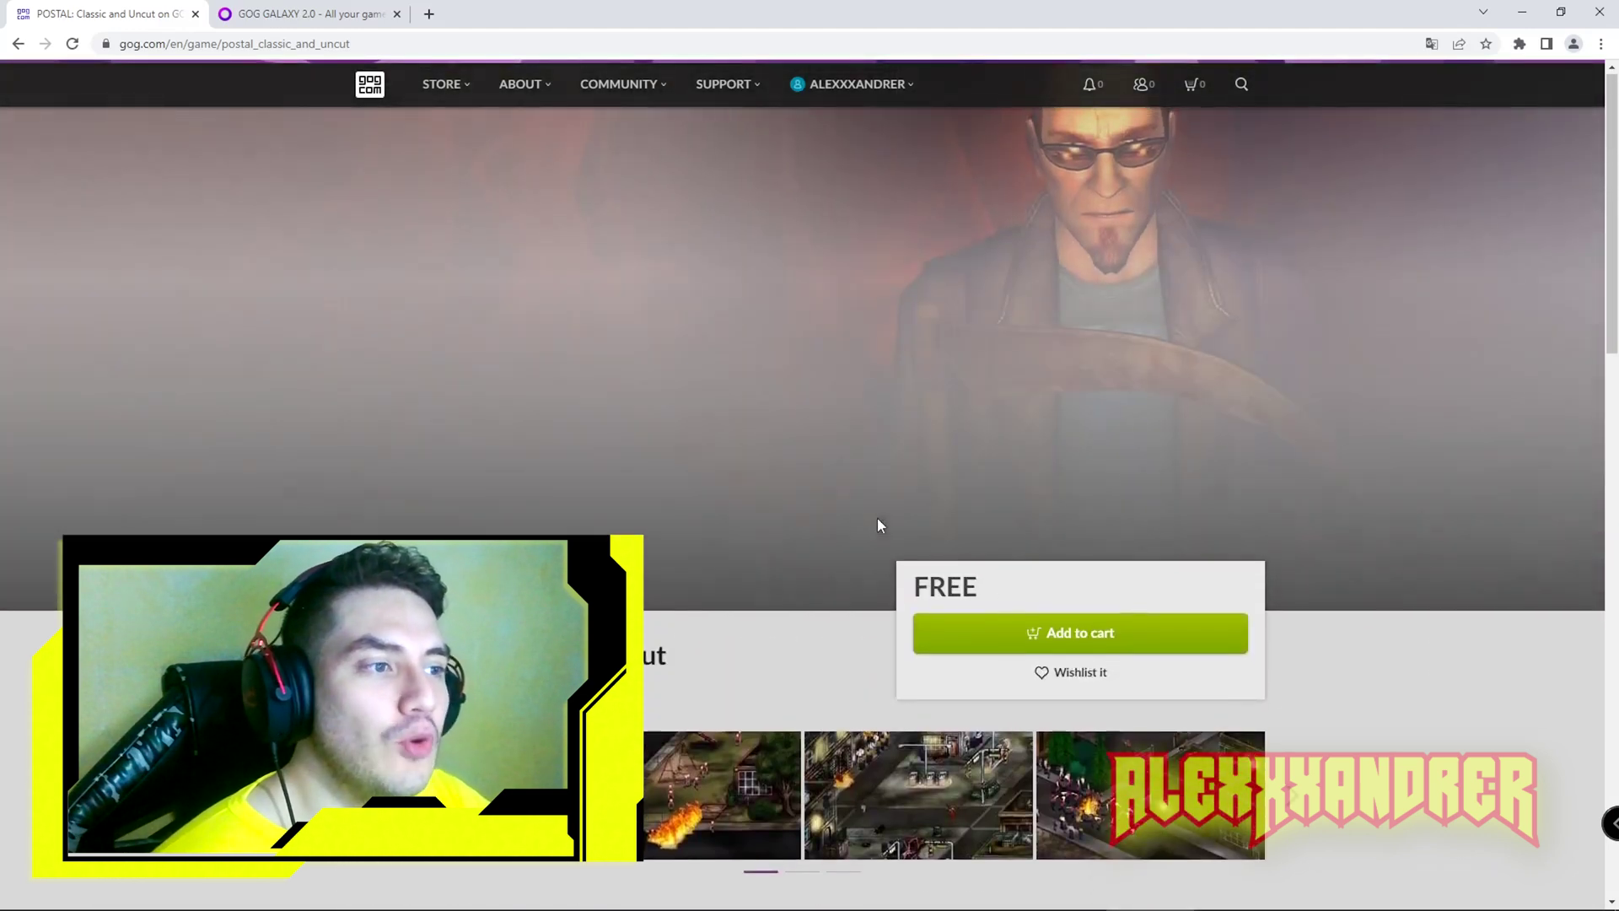
# Add POSTAL: Classic and Uncut to the cart and complete the free order
pyautogui.click(1118, 637)
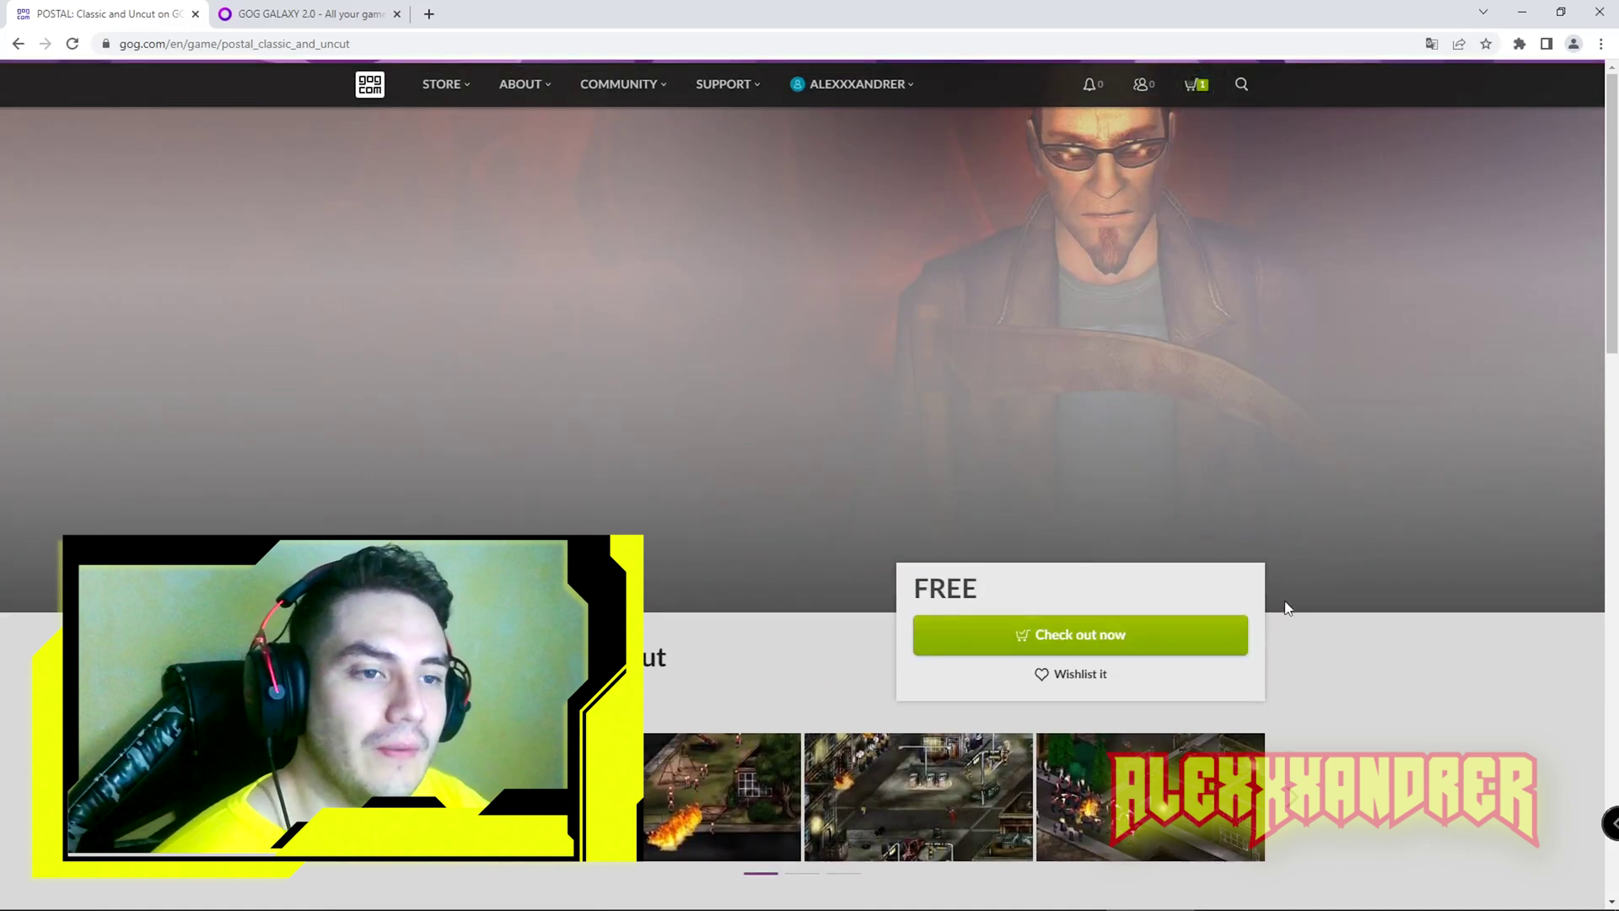
pyautogui.click(1169, 644)
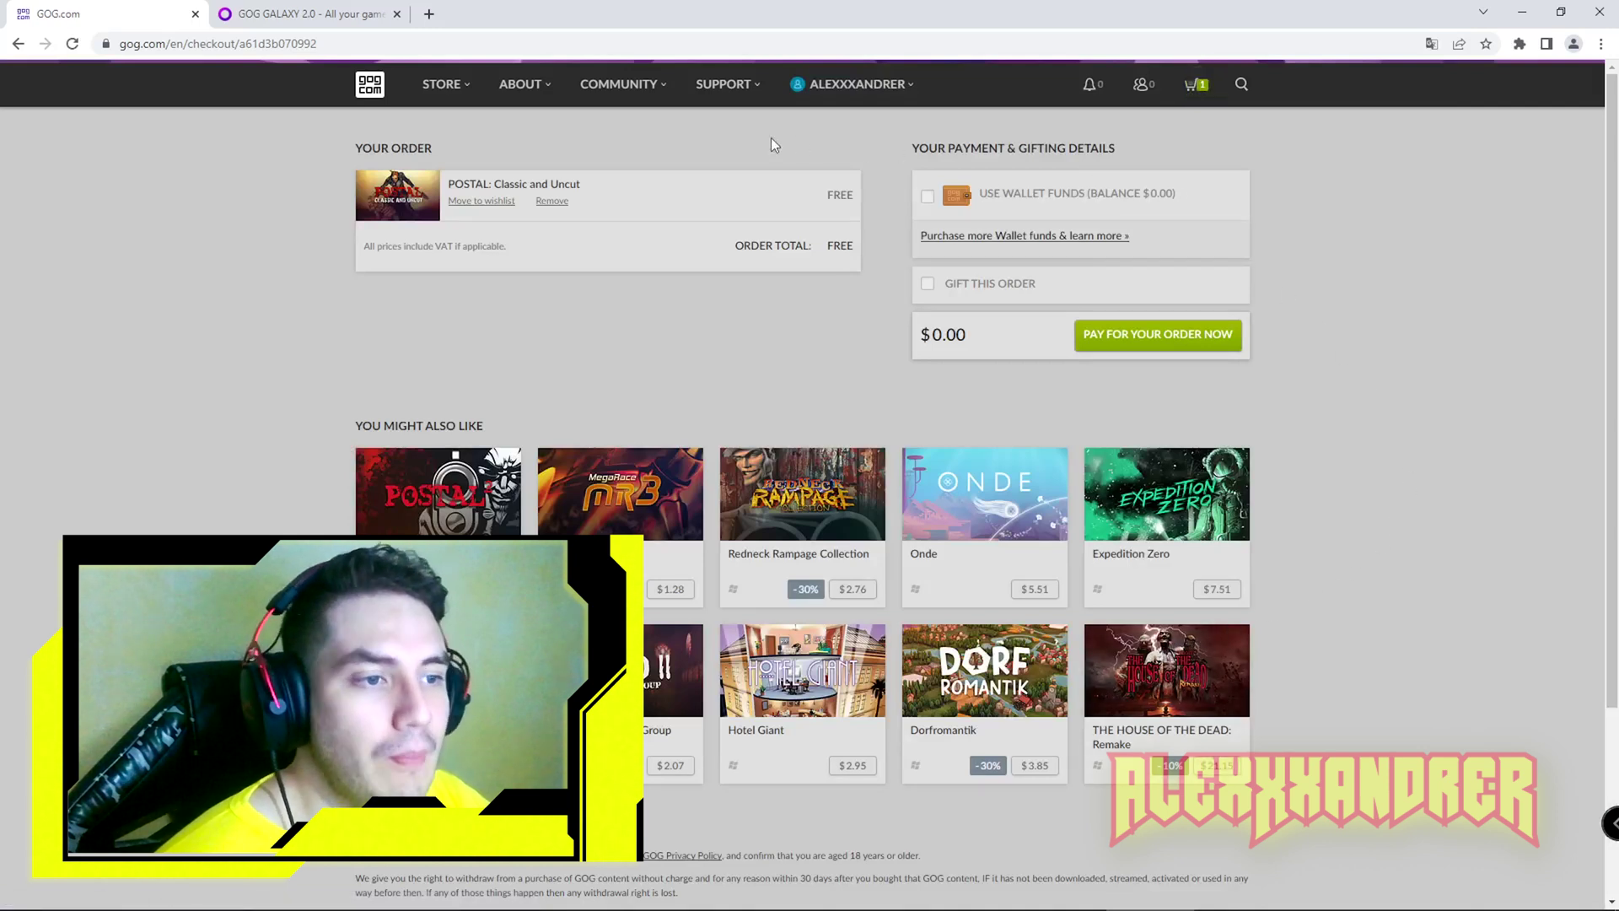
pyautogui.moveTo(913, 344); pyautogui.dragTo(967, 338)
pyautogui.click(921, 345)
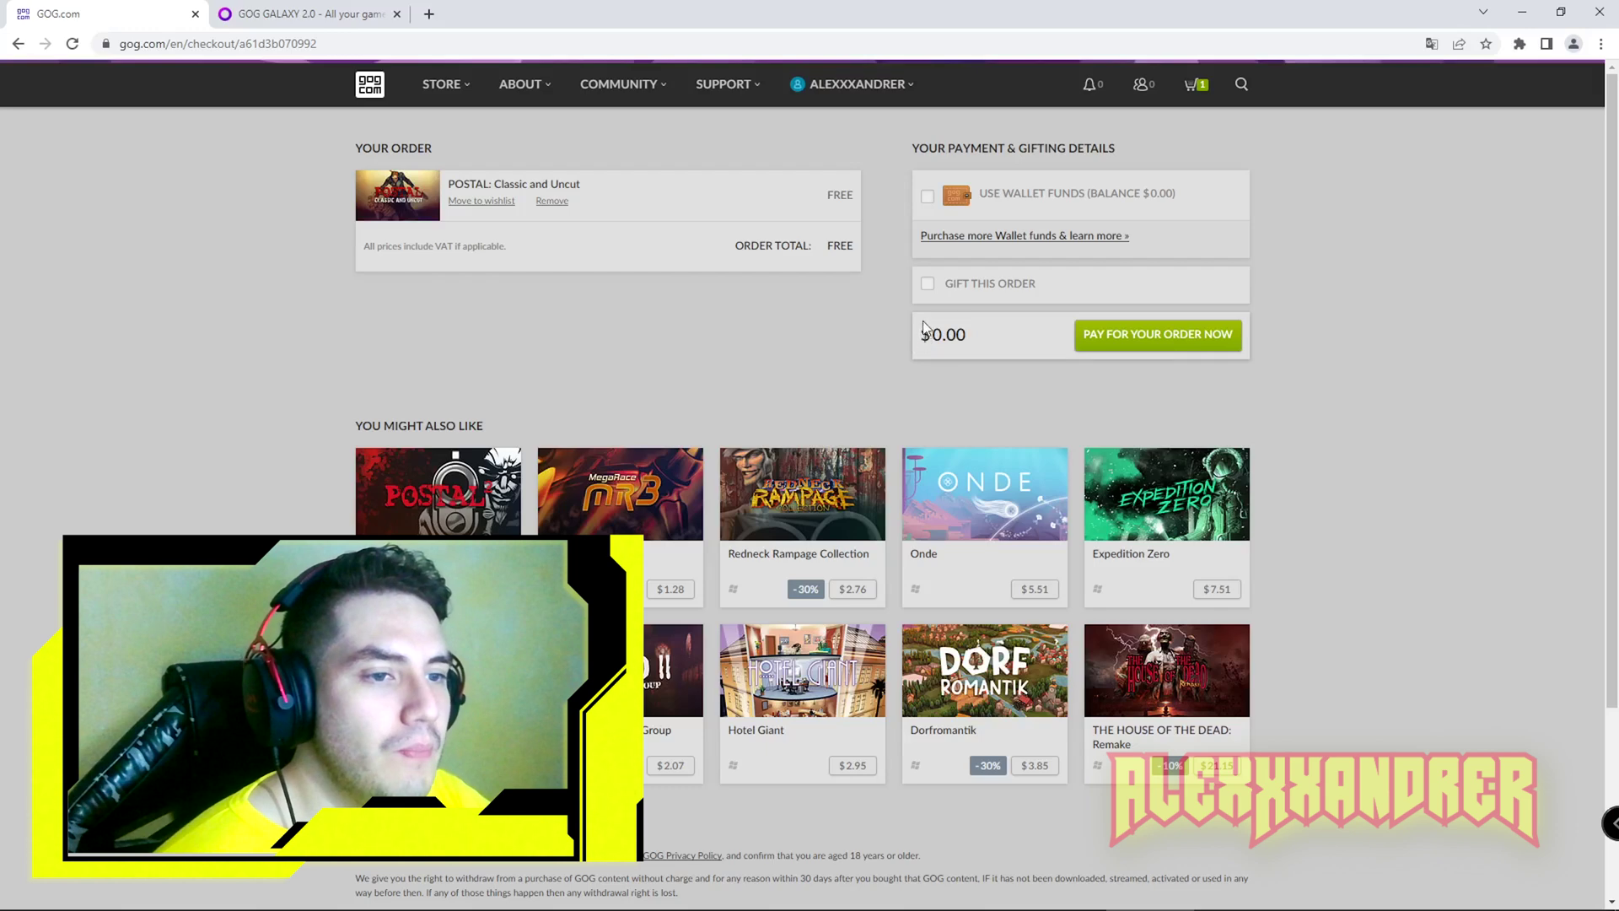
pyautogui.click(1151, 337)
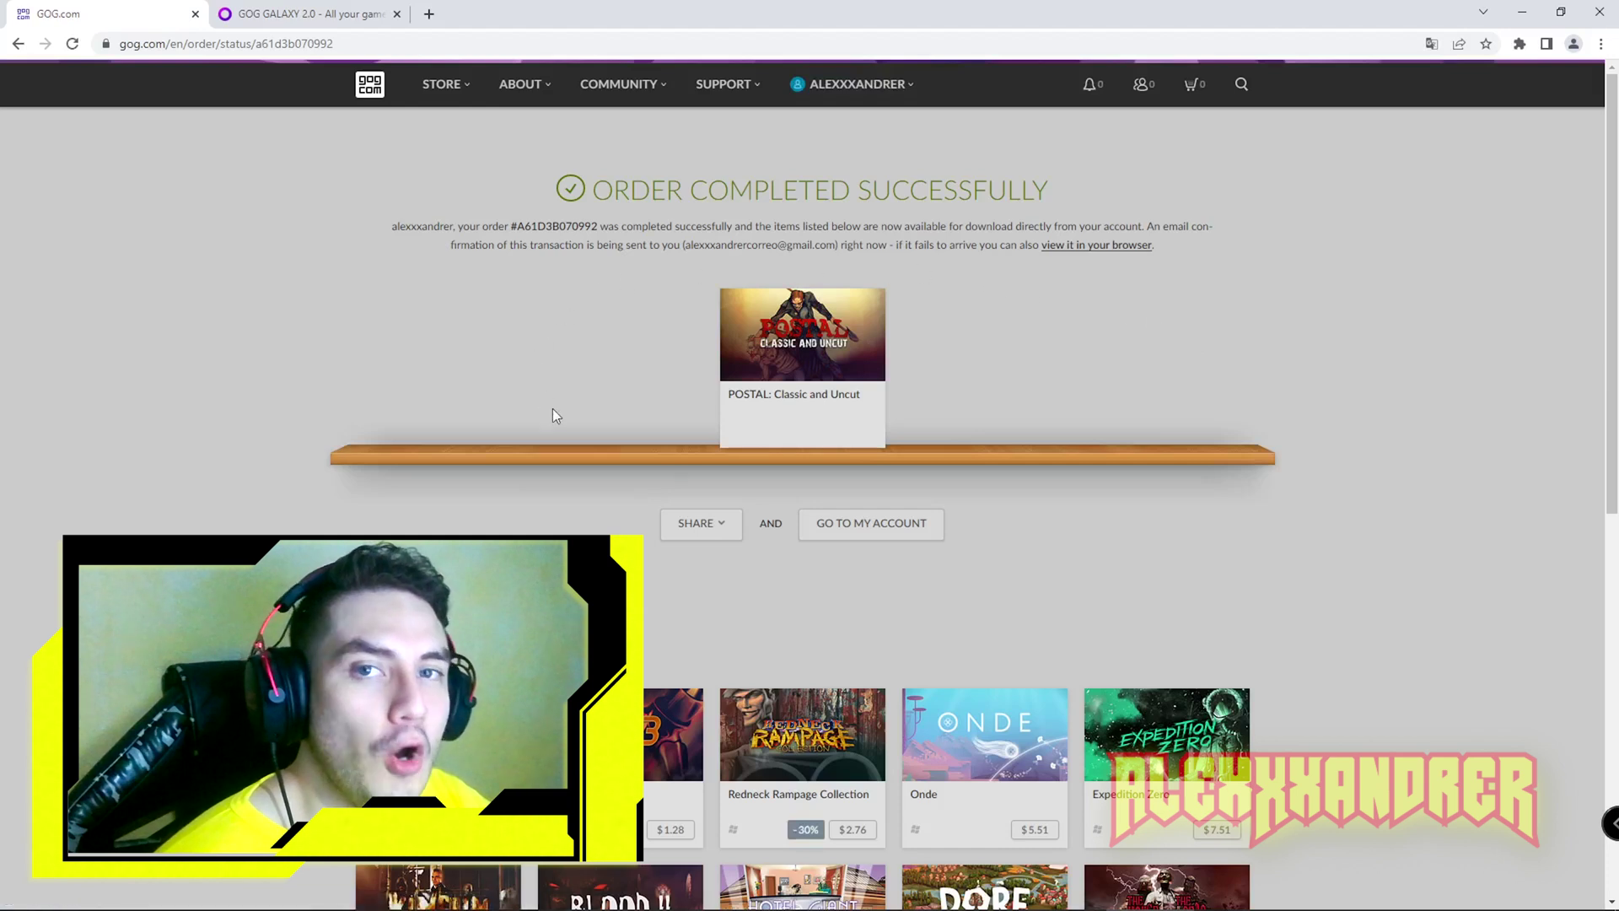
# Go from the completed order to the account's game collection and open the options for POSTAL: Classic and Uncut
pyautogui.click(768, 408)
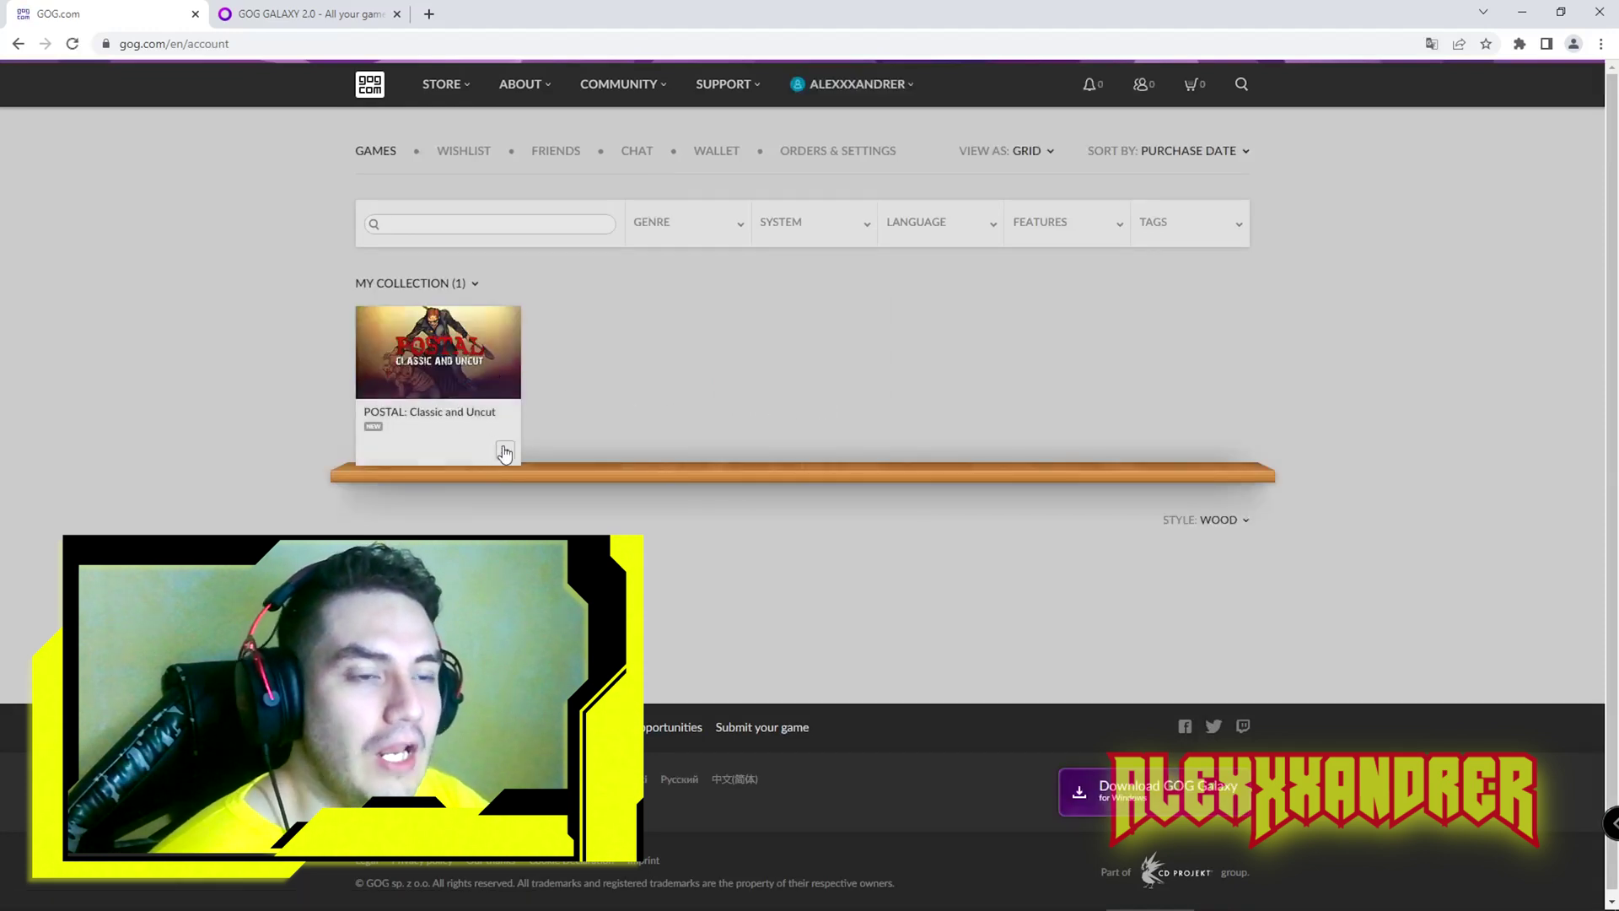
pyautogui.click(504, 452)
pyautogui.click(463, 486)
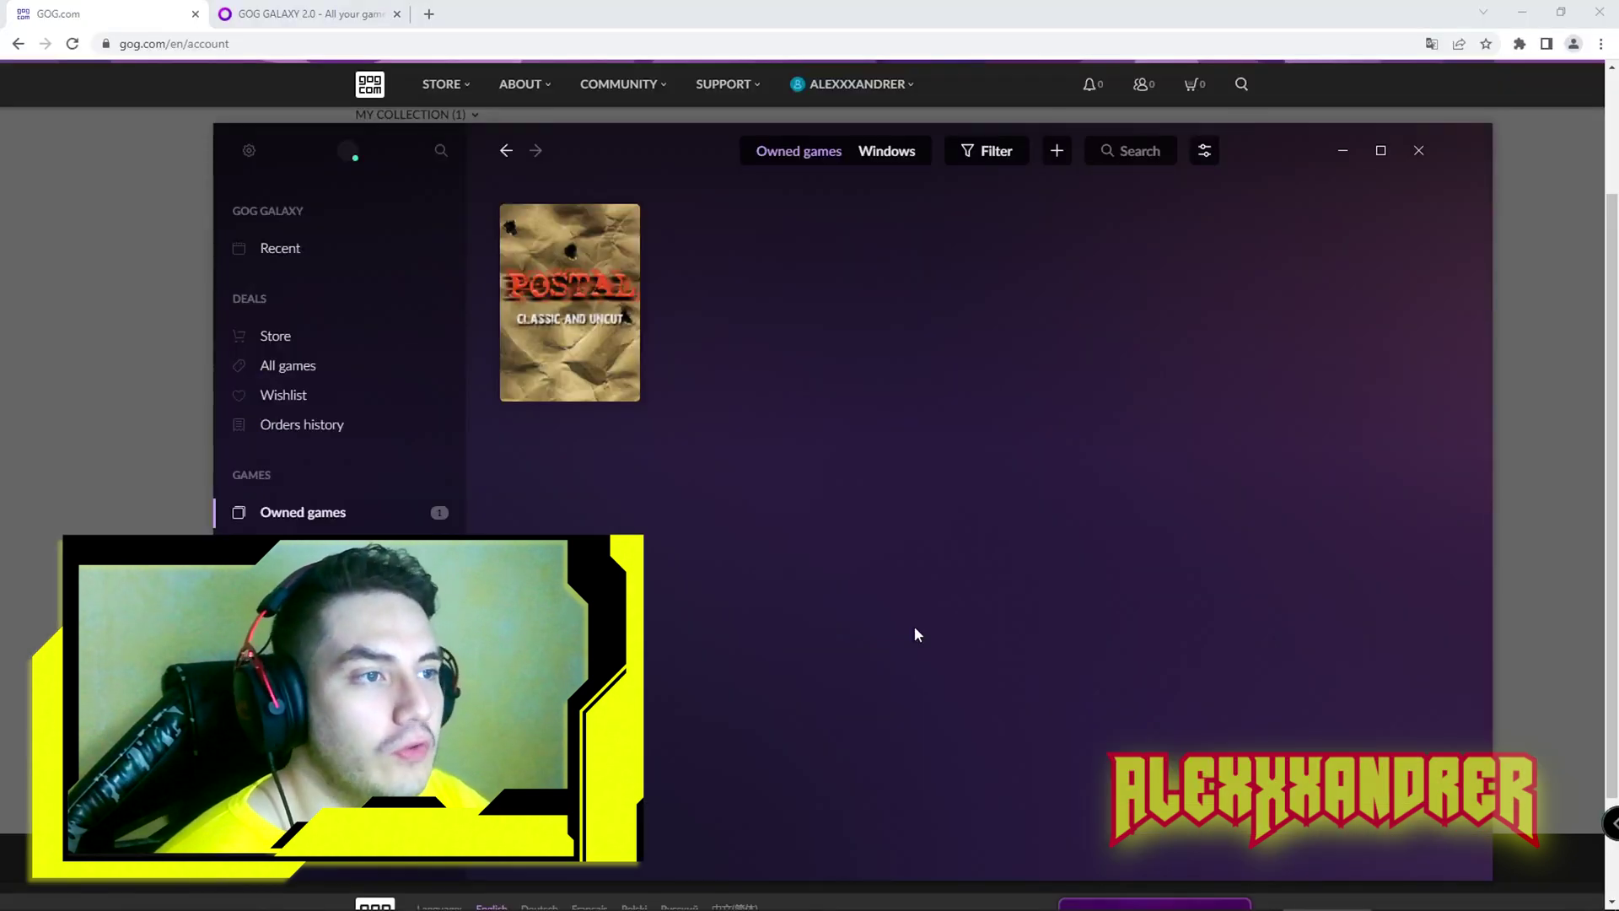
# In GOG GALAXY, open POSTAL: Classic and Uncut, review its overview and progress, and download all its goodies
pyautogui.click(595, 333)
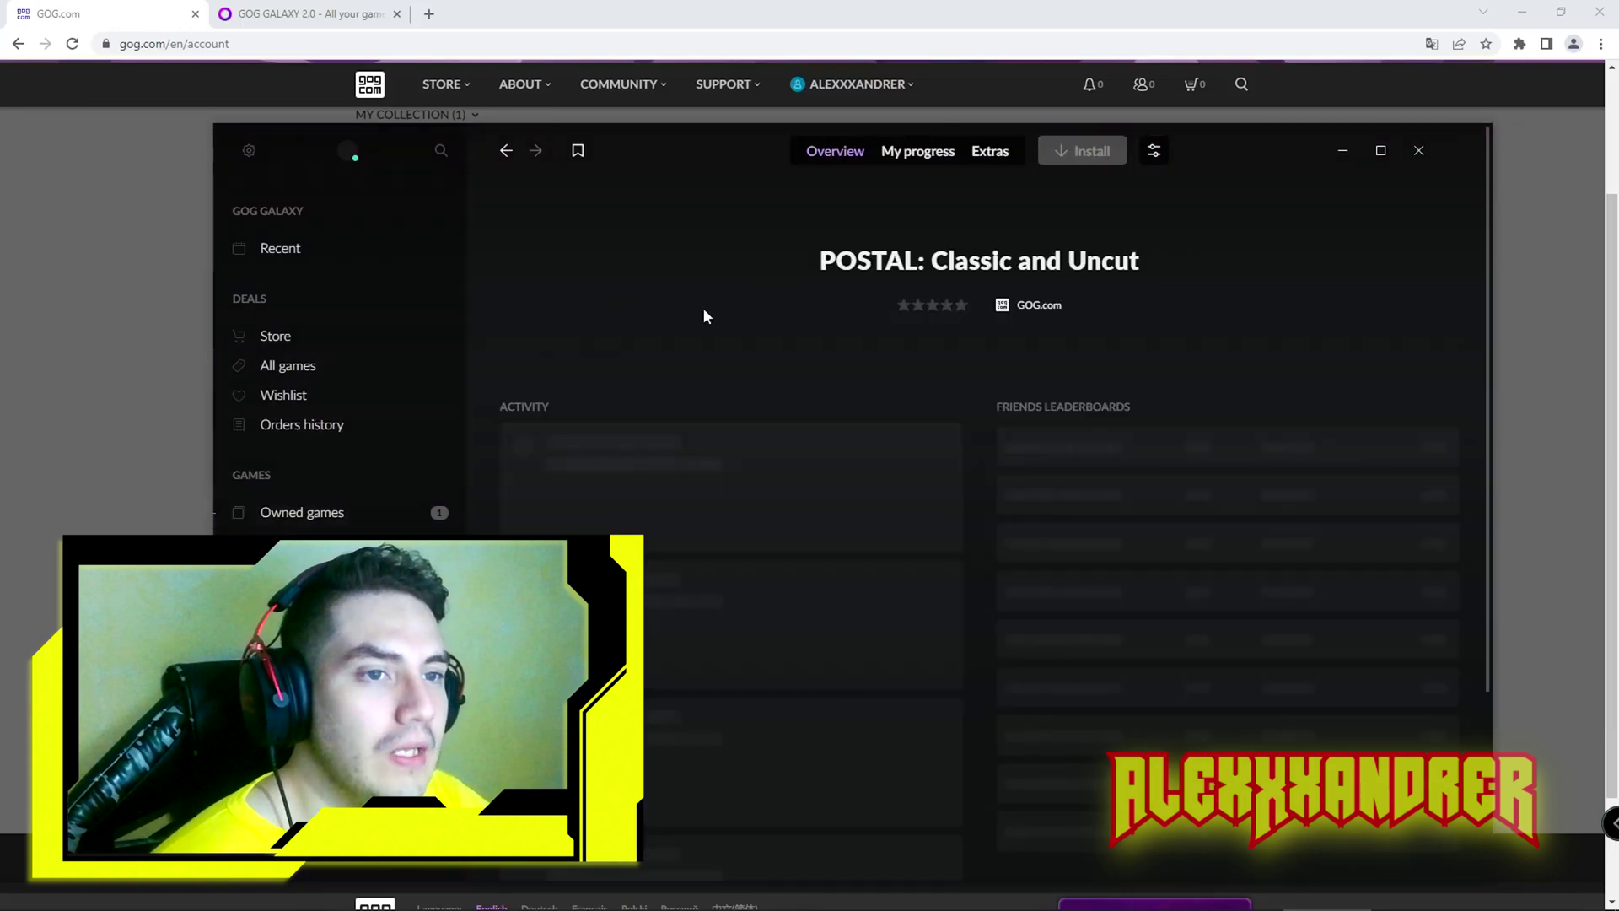
pyautogui.scroll(-3, 959, 417)
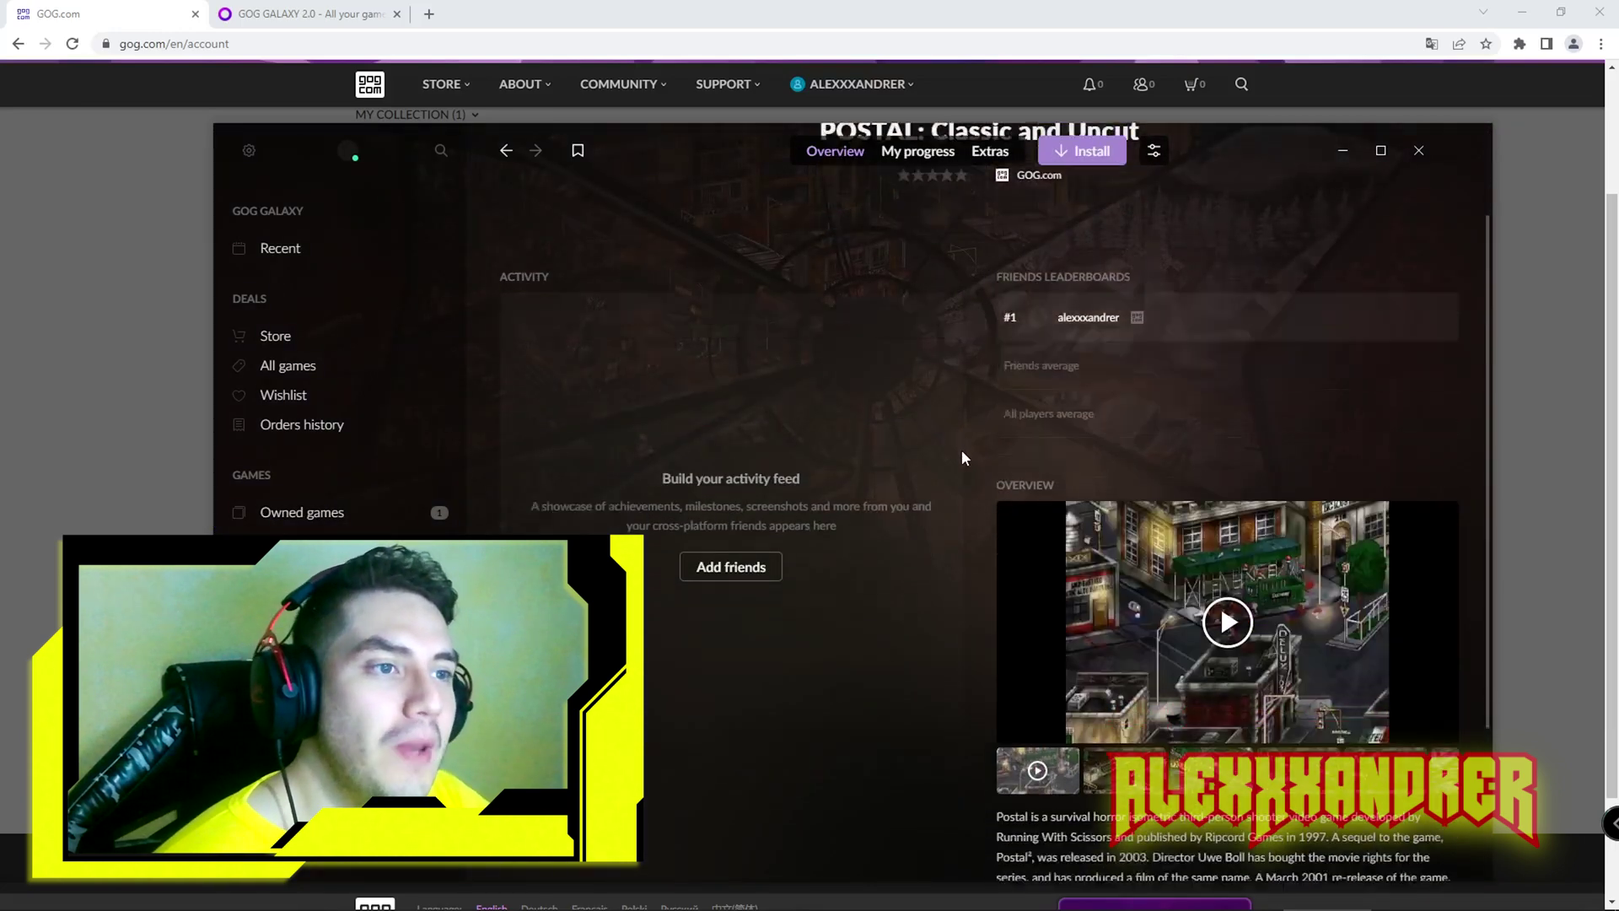
pyautogui.scroll(3, 985, 403)
pyautogui.click(928, 152)
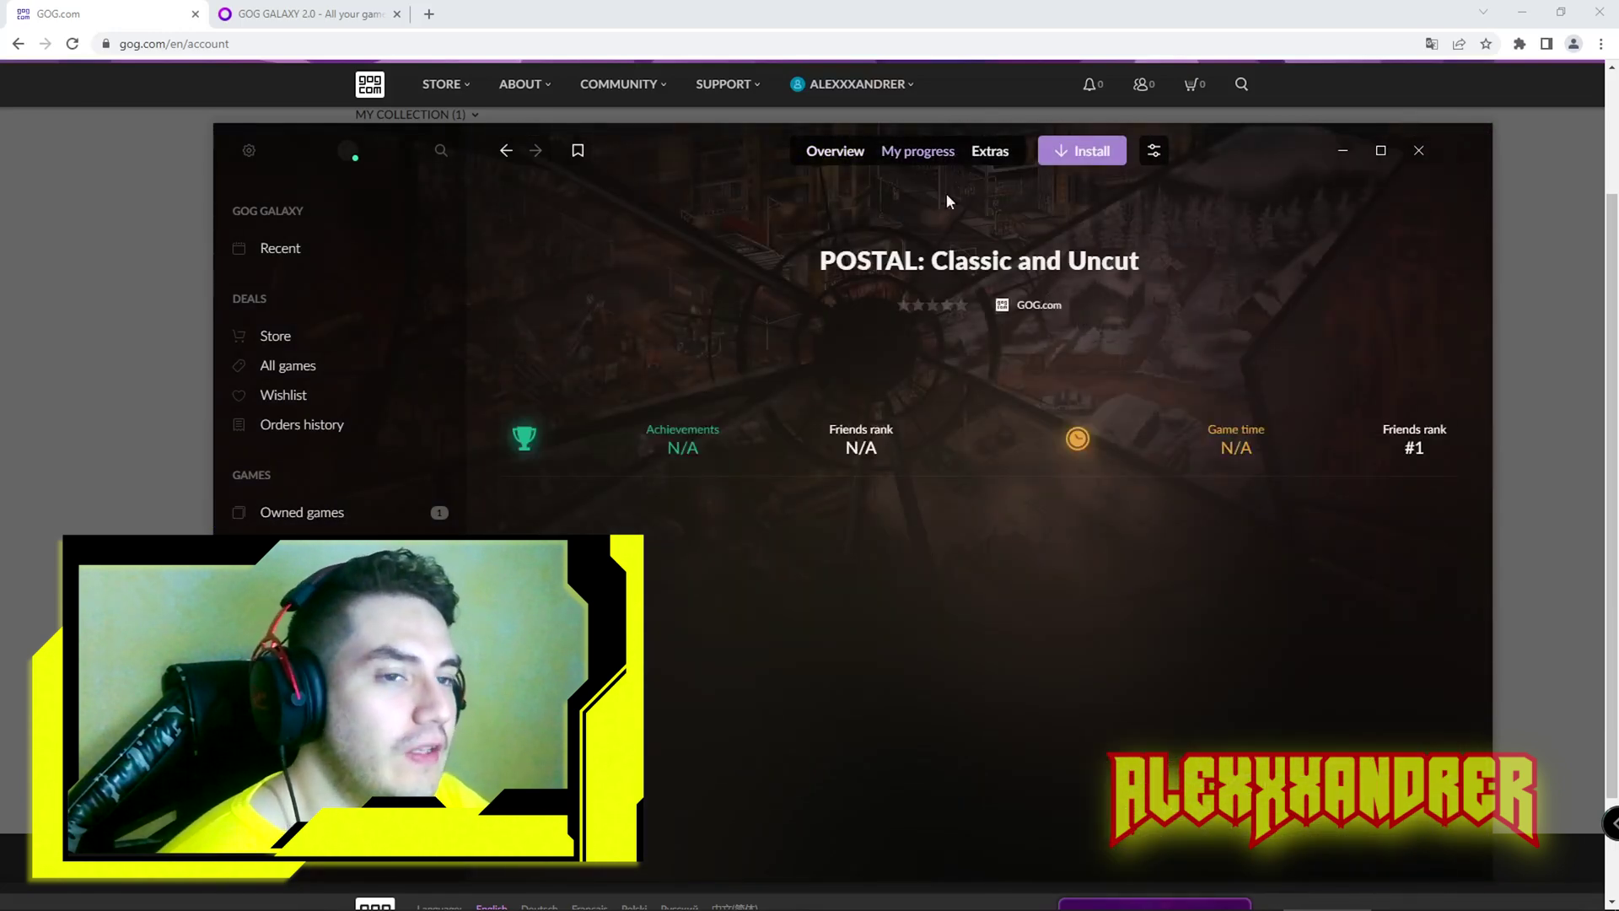
pyautogui.click(1010, 160)
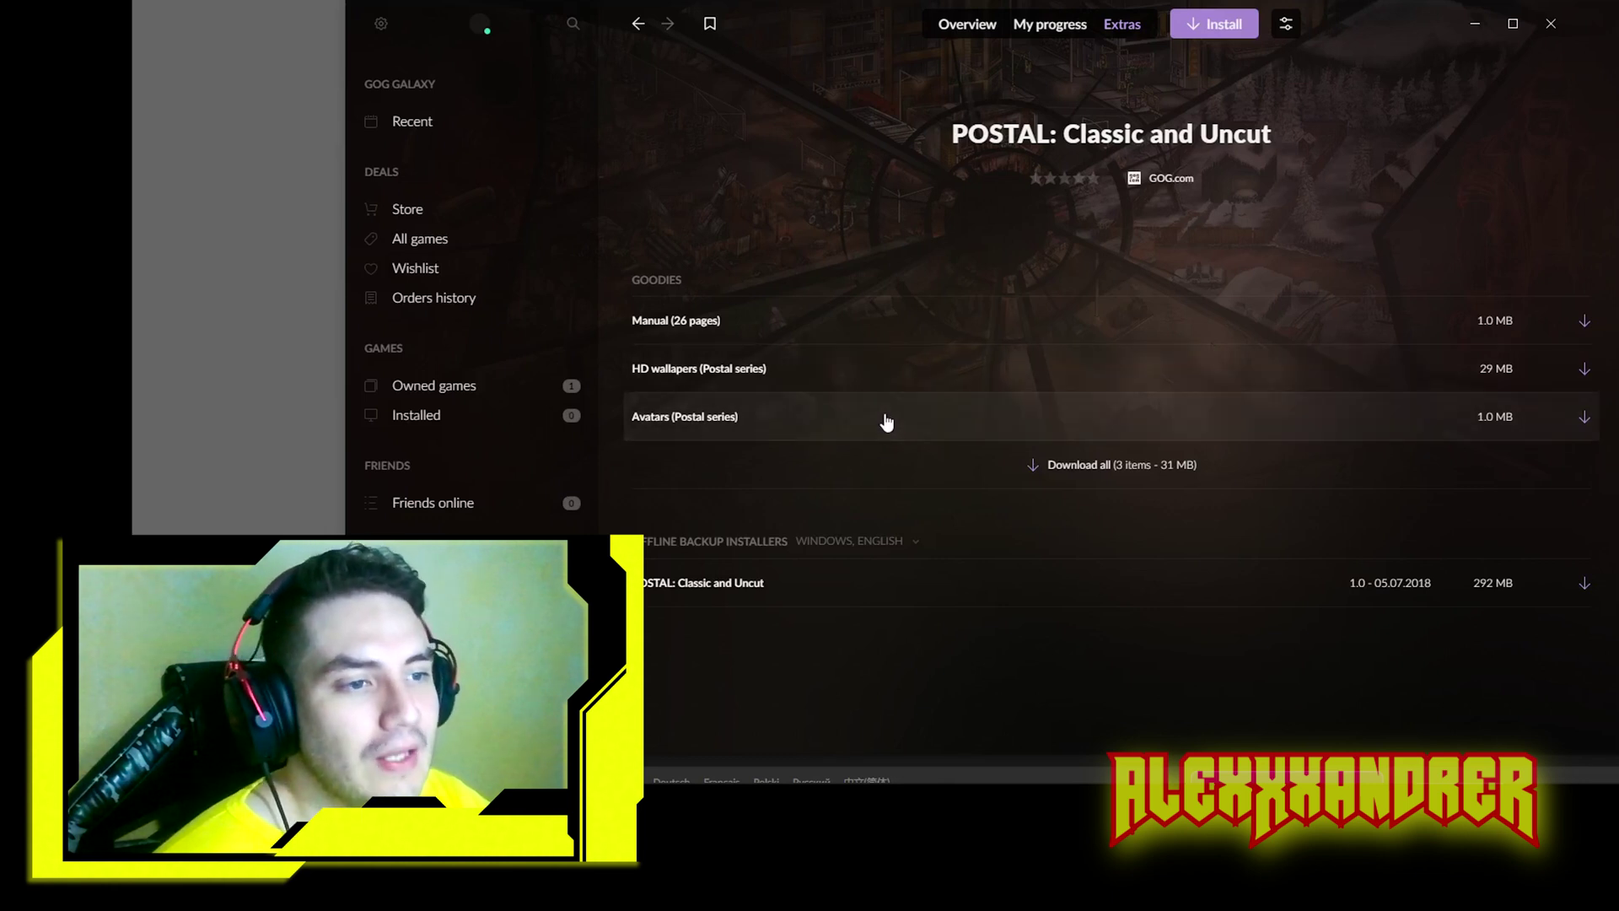
pyautogui.click(1090, 468)
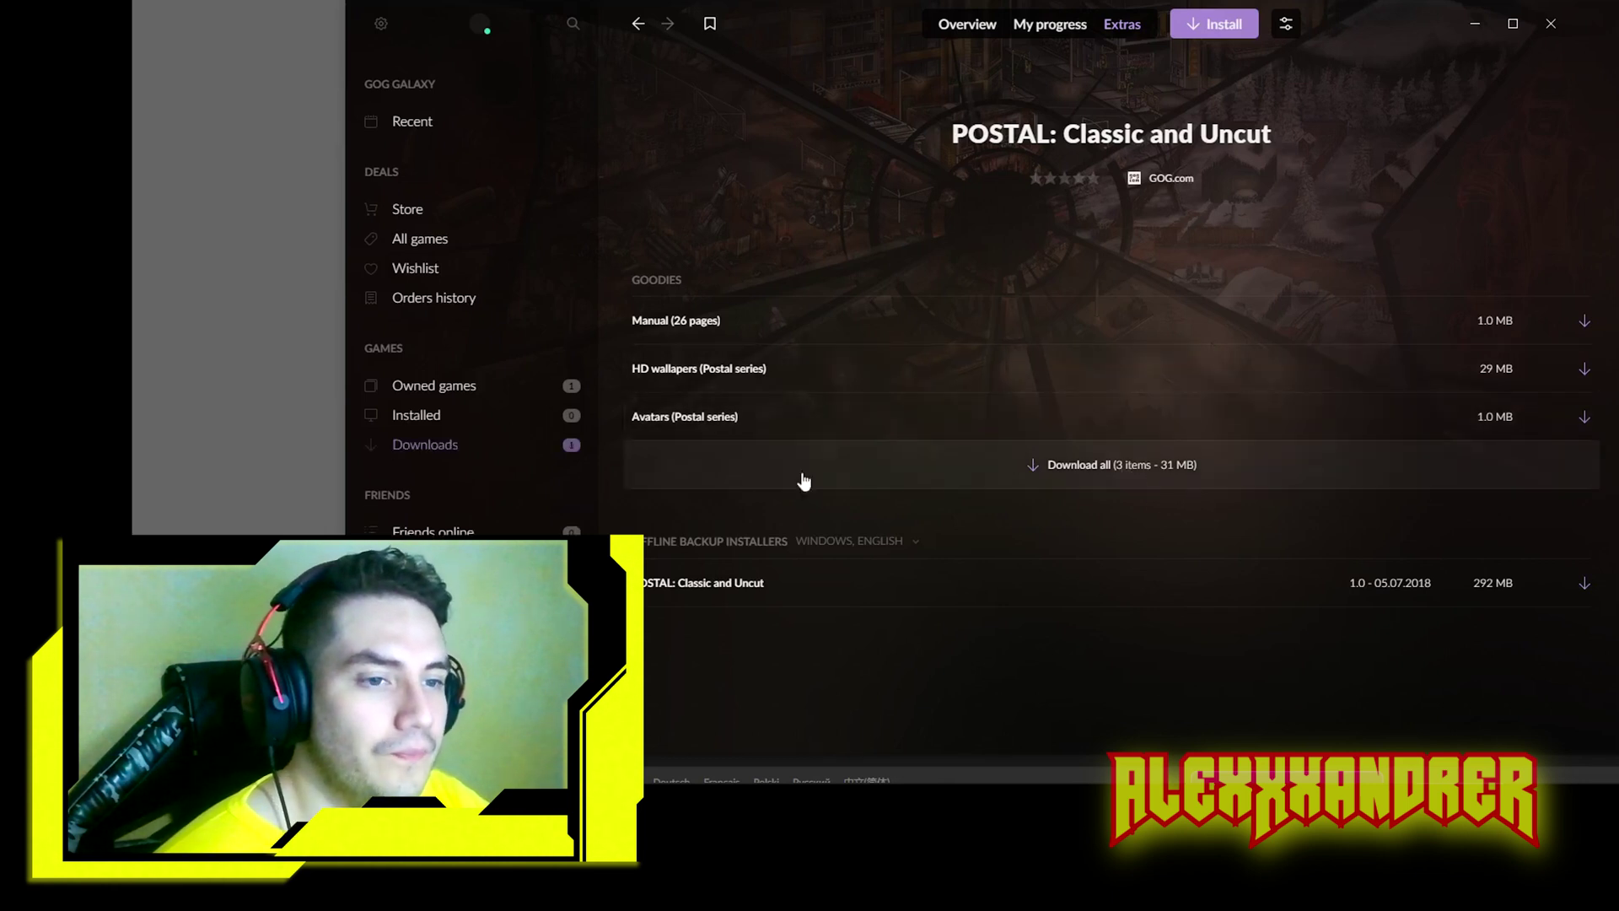
# Check the completed downloads and open the folder containing the downloaded POSTAL: Classic and Uncut avatars
pyautogui.click(450, 453)
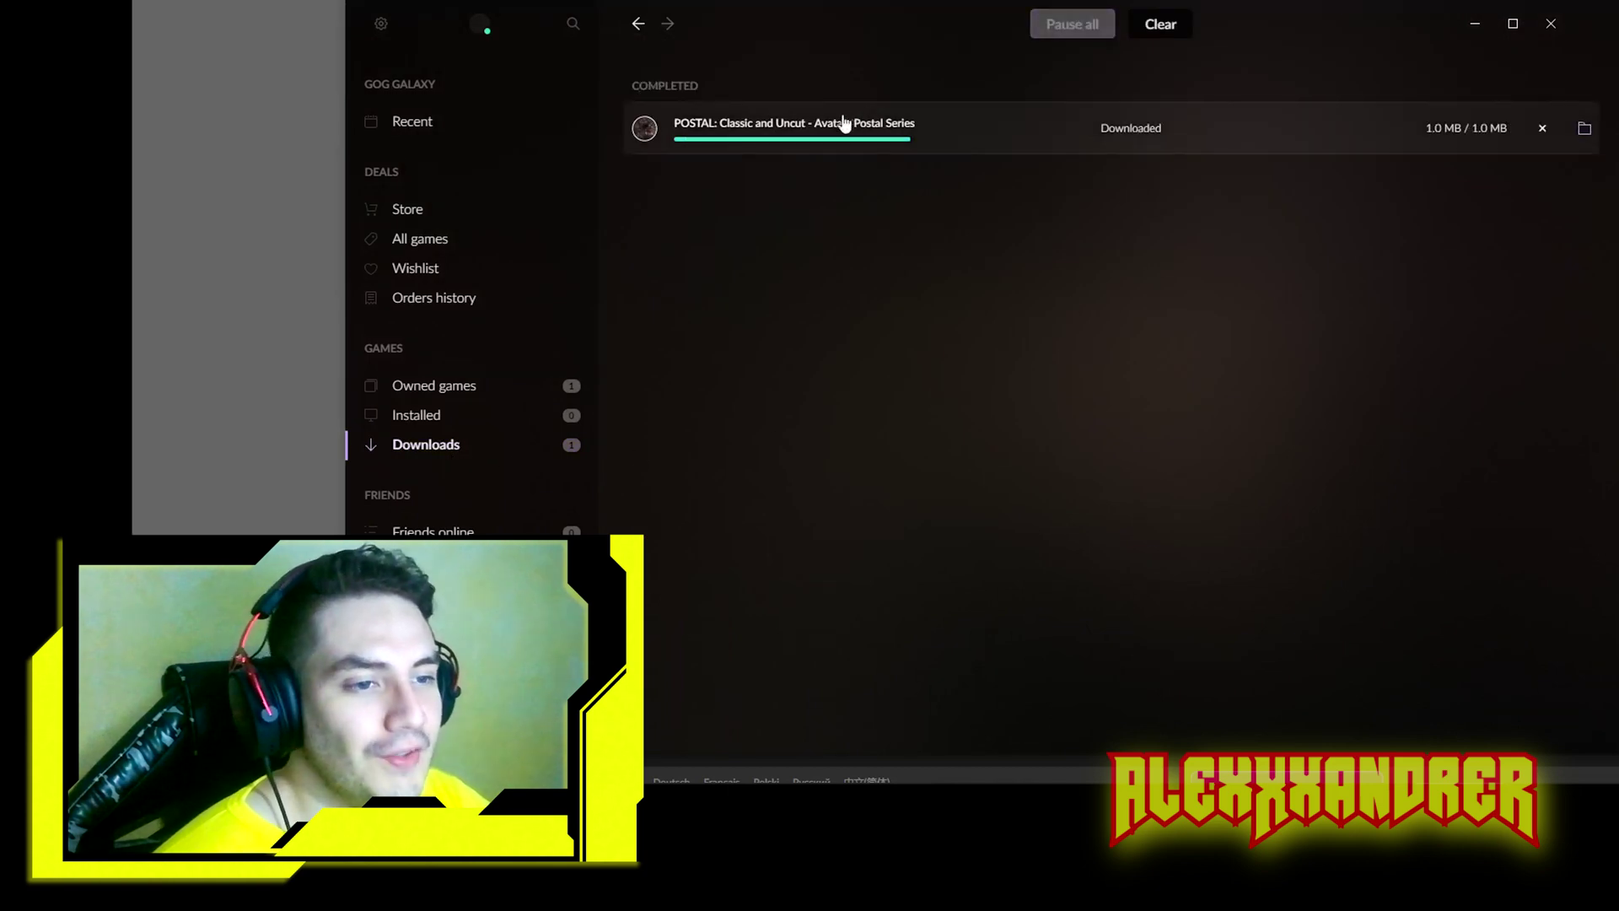
pyautogui.click(818, 123)
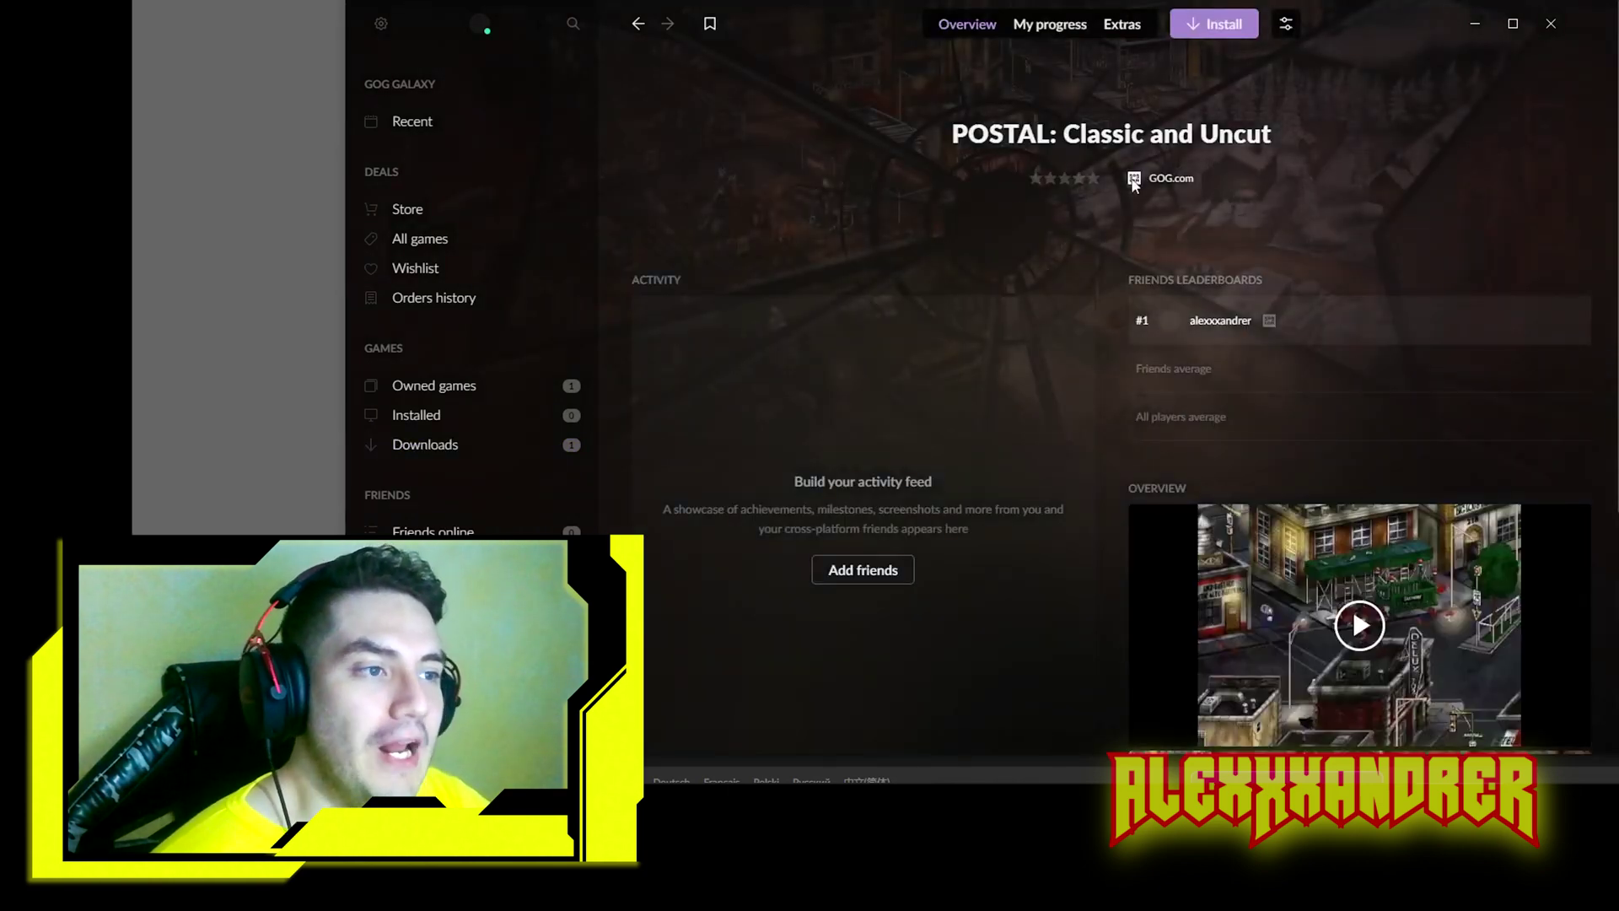
pyautogui.scroll(-2, 1126, 383)
pyautogui.scroll(2, 1126, 383)
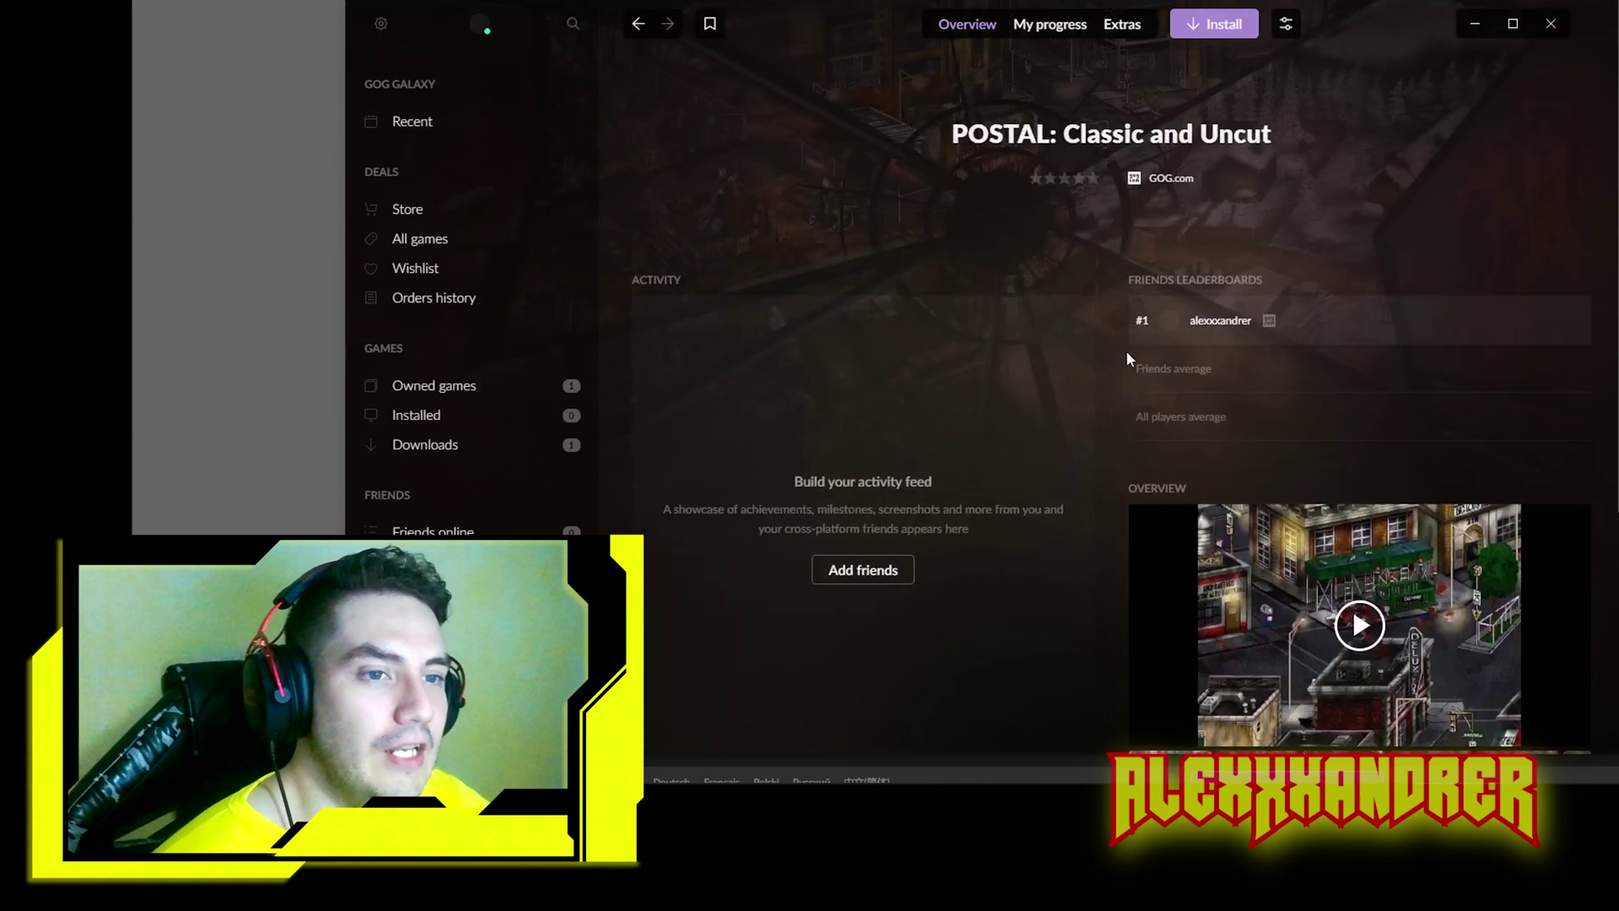
pyautogui.click(444, 443)
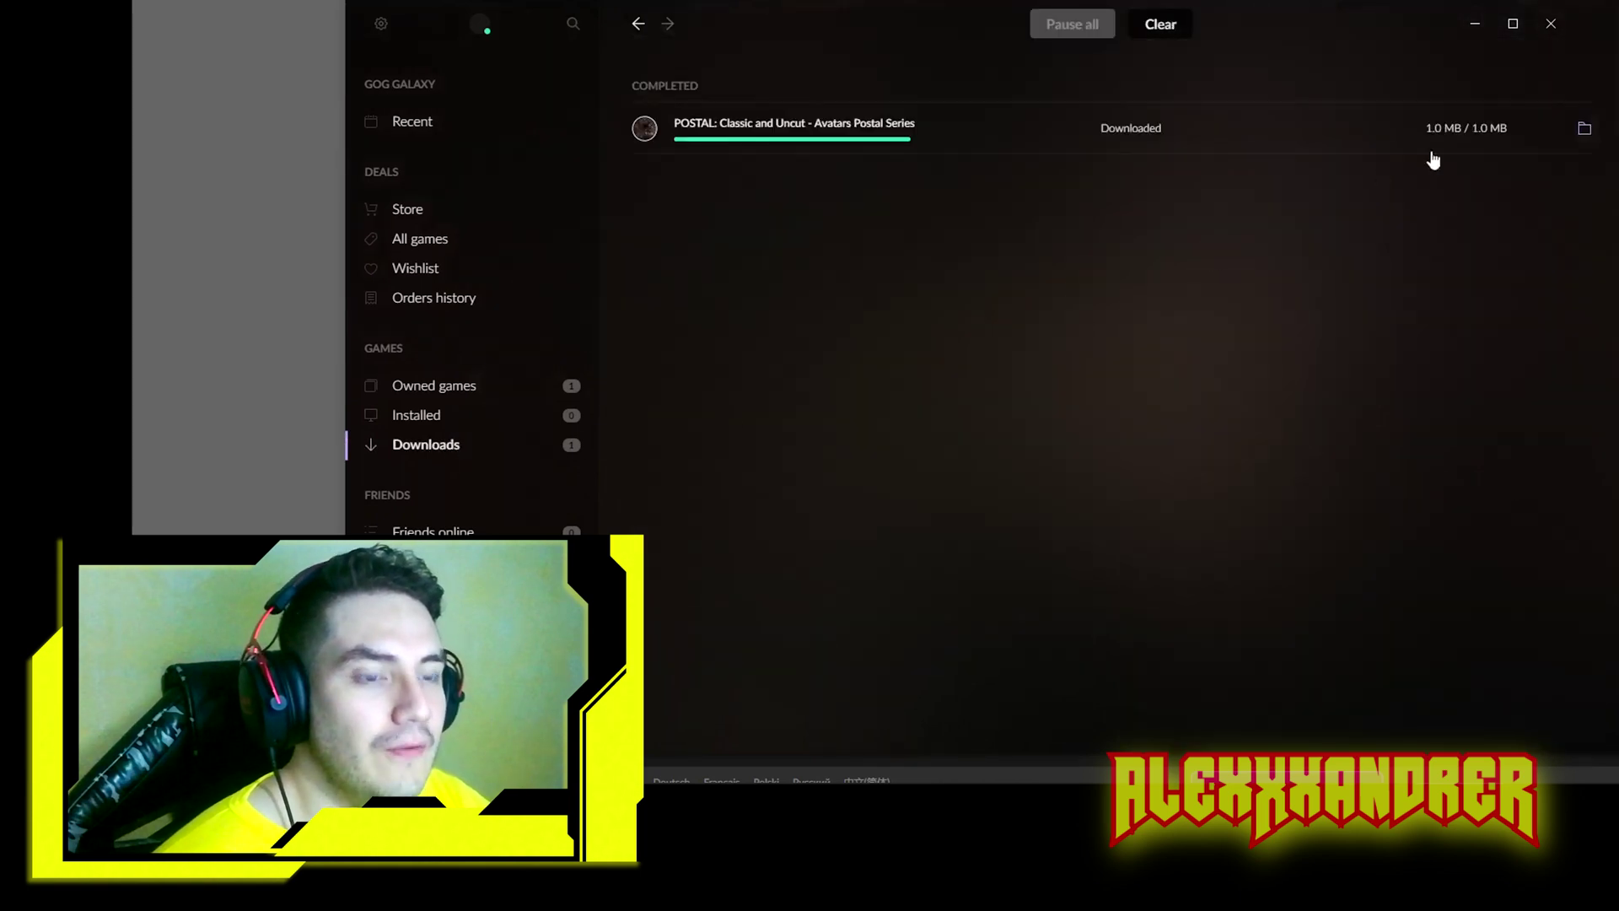
pyautogui.click(1586, 129)
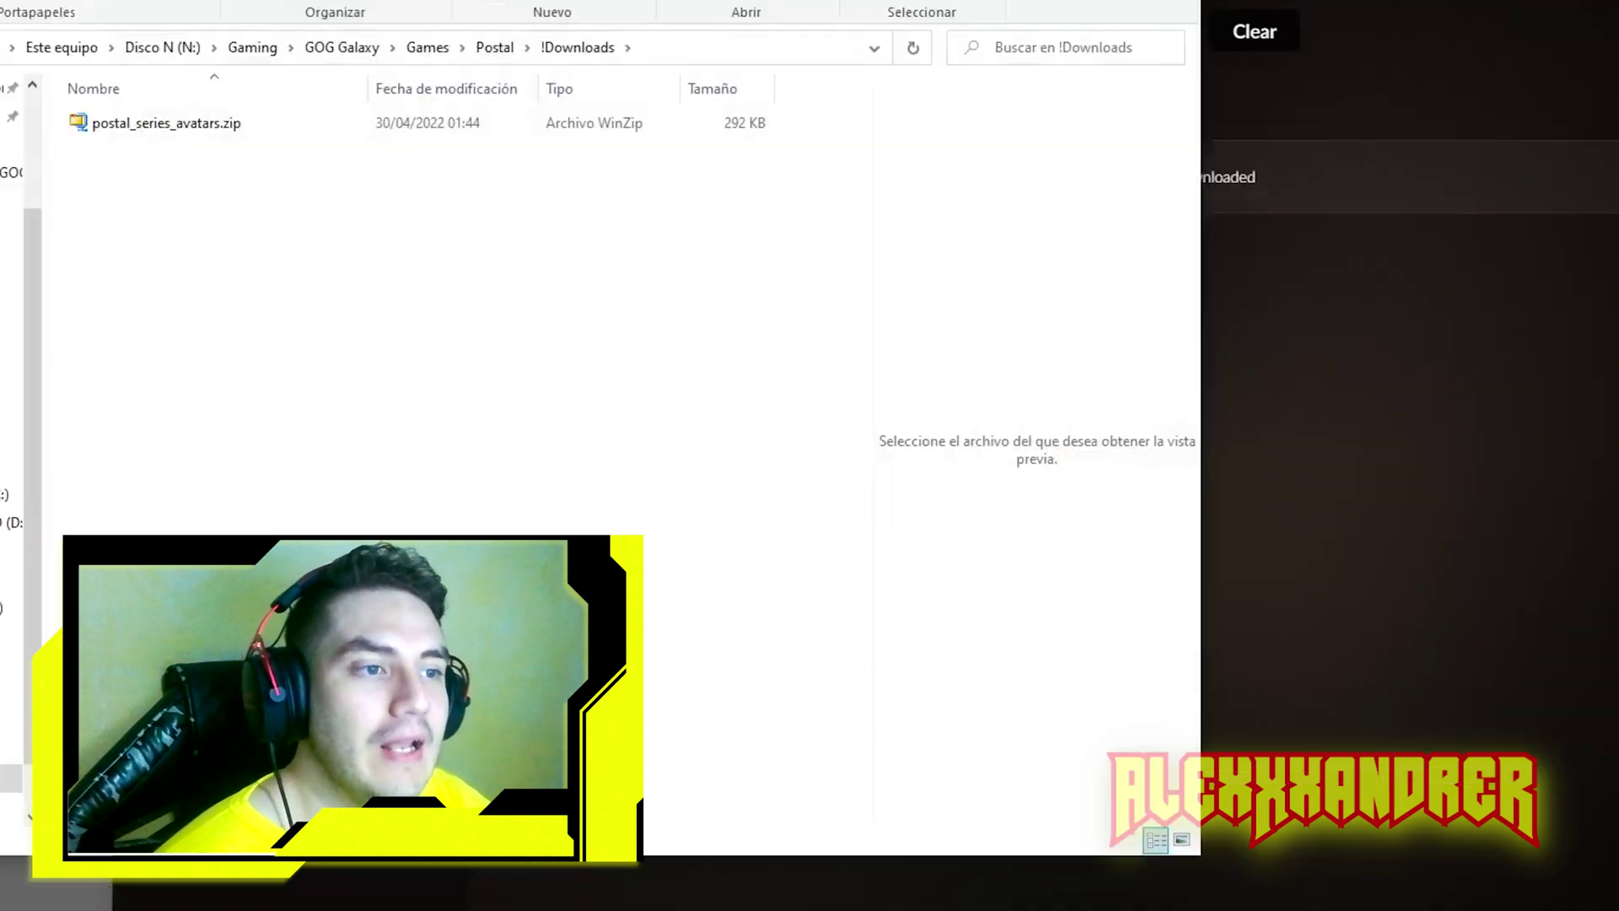
# Extract postal_series_avatars.zip directly into the !Downloads folder
pyautogui.click(228, 131)
pyautogui.rightClick(228, 130)
pyautogui.moveTo(38, 391)
pyautogui.click(315, 452)
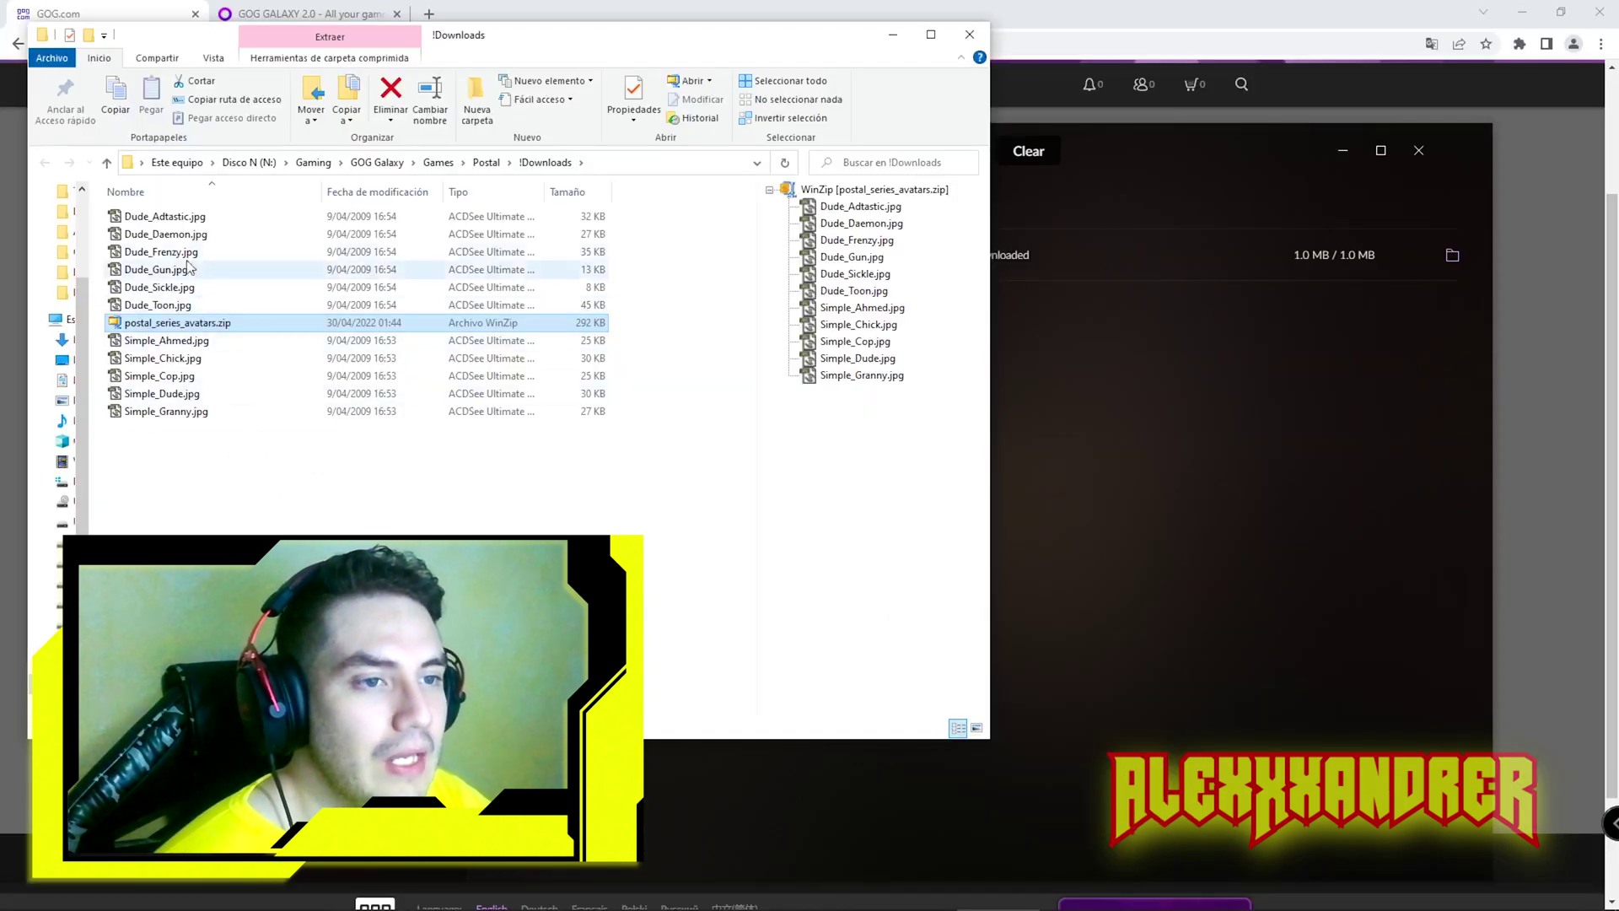
# Preview the extracted Dude and Simple avatar images one by one, from Dude_Adtastic.jpg to Simple_Granny.jpg, and return to GOG GALAXY
pyautogui.click(175, 218)
pyautogui.click(176, 235)
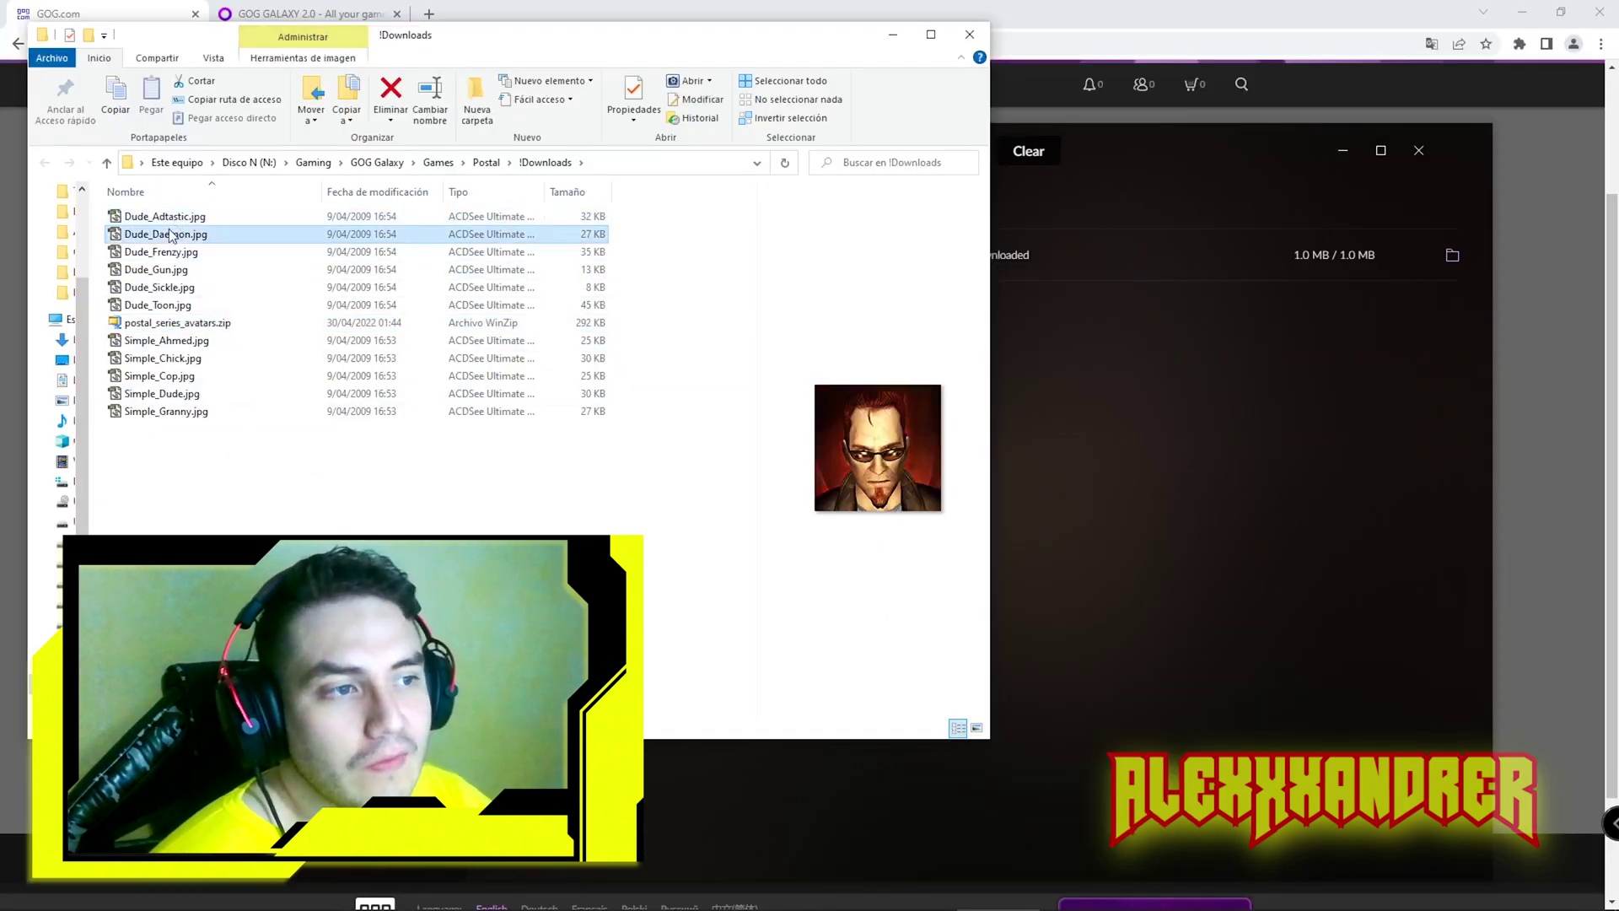
pyautogui.click(177, 253)
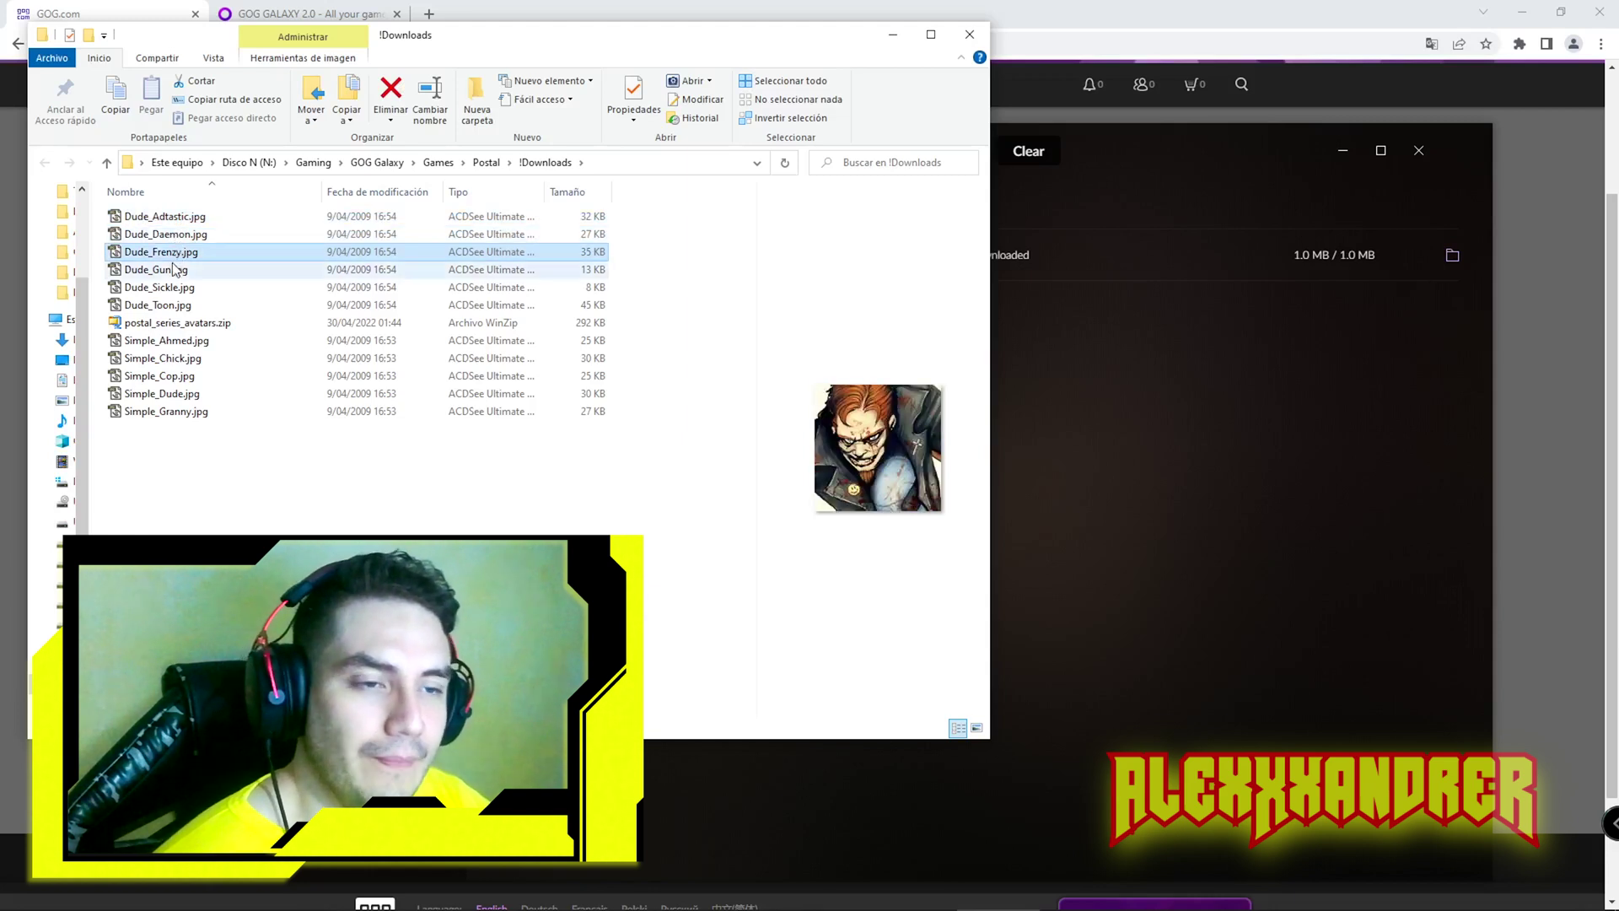
pyautogui.click(171, 271)
pyautogui.click(168, 287)
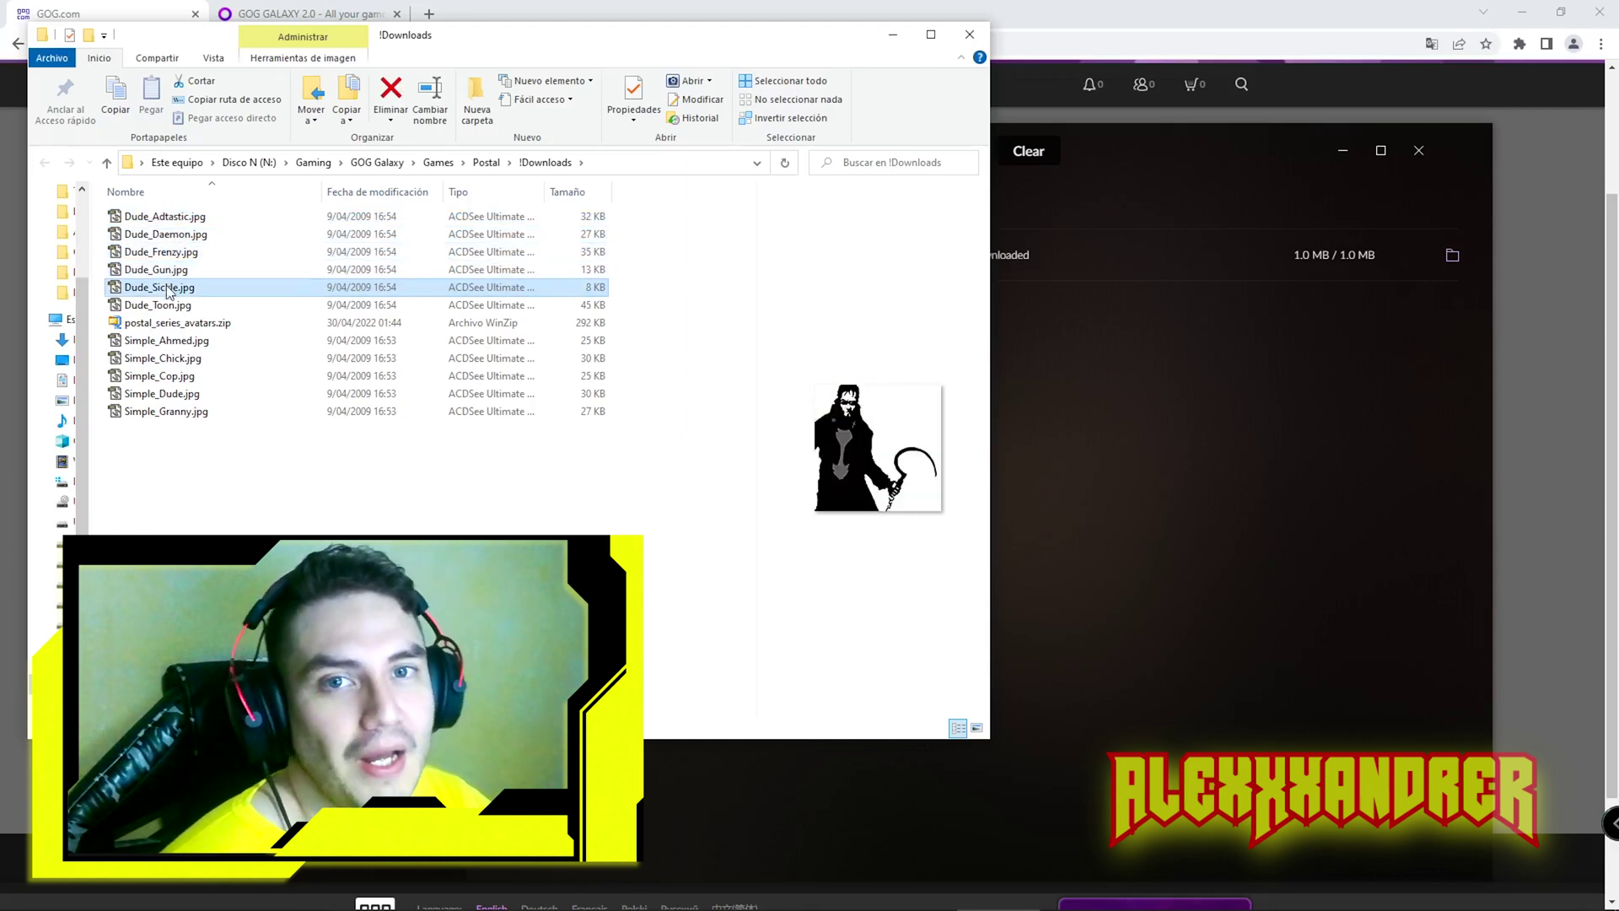
pyautogui.click(162, 306)
pyautogui.click(152, 341)
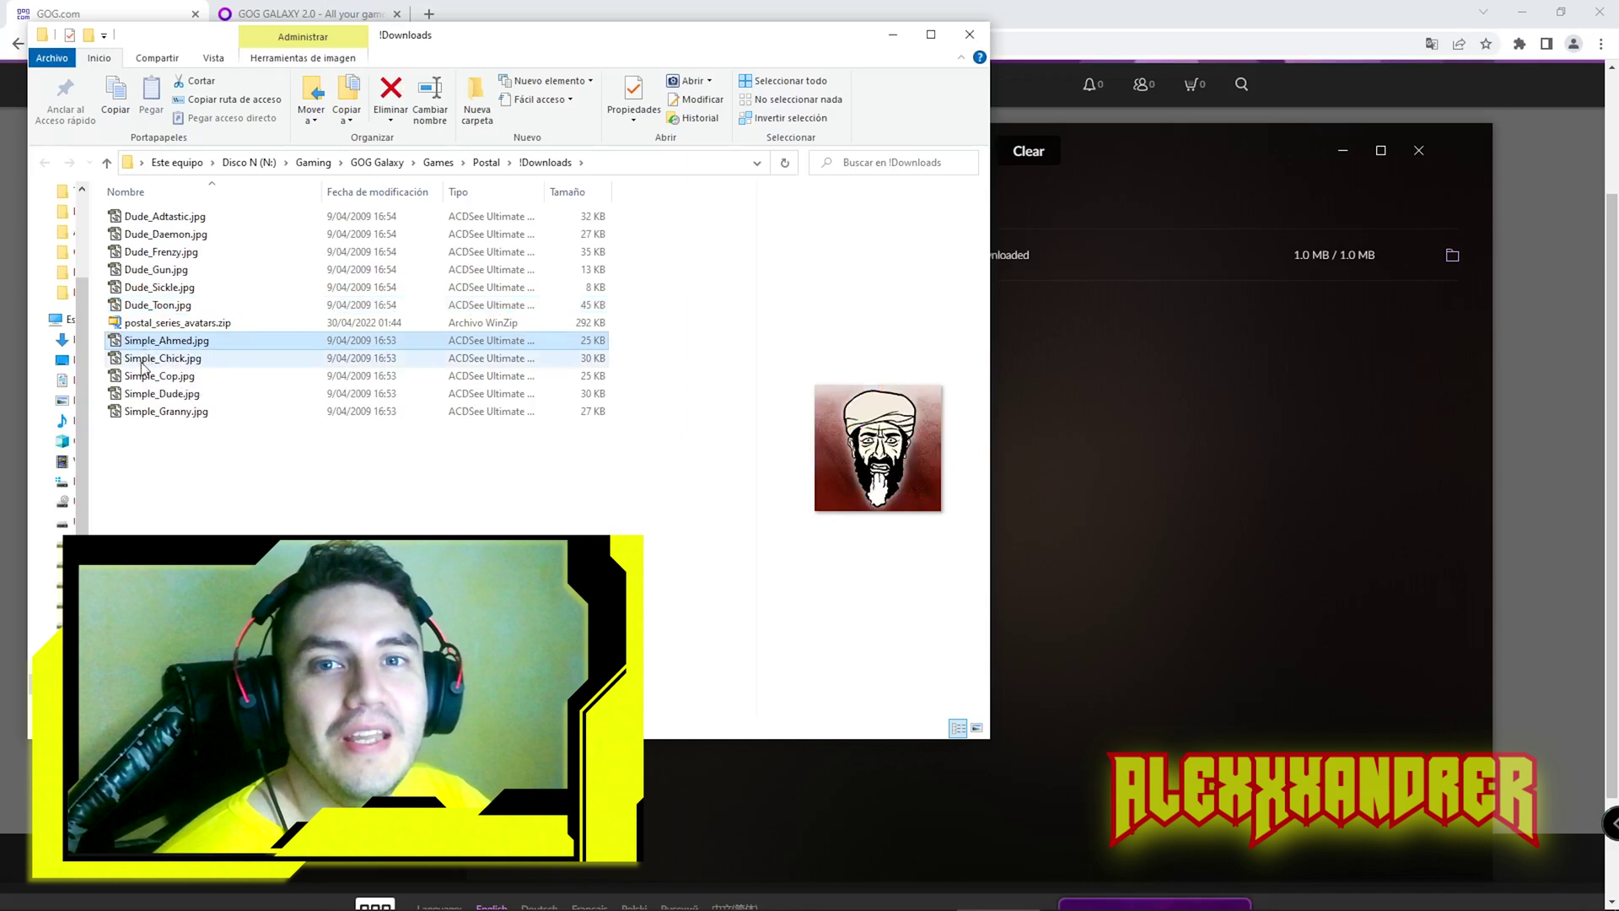
pyautogui.click(148, 359)
pyautogui.click(144, 376)
pyautogui.click(140, 394)
pyautogui.click(141, 412)
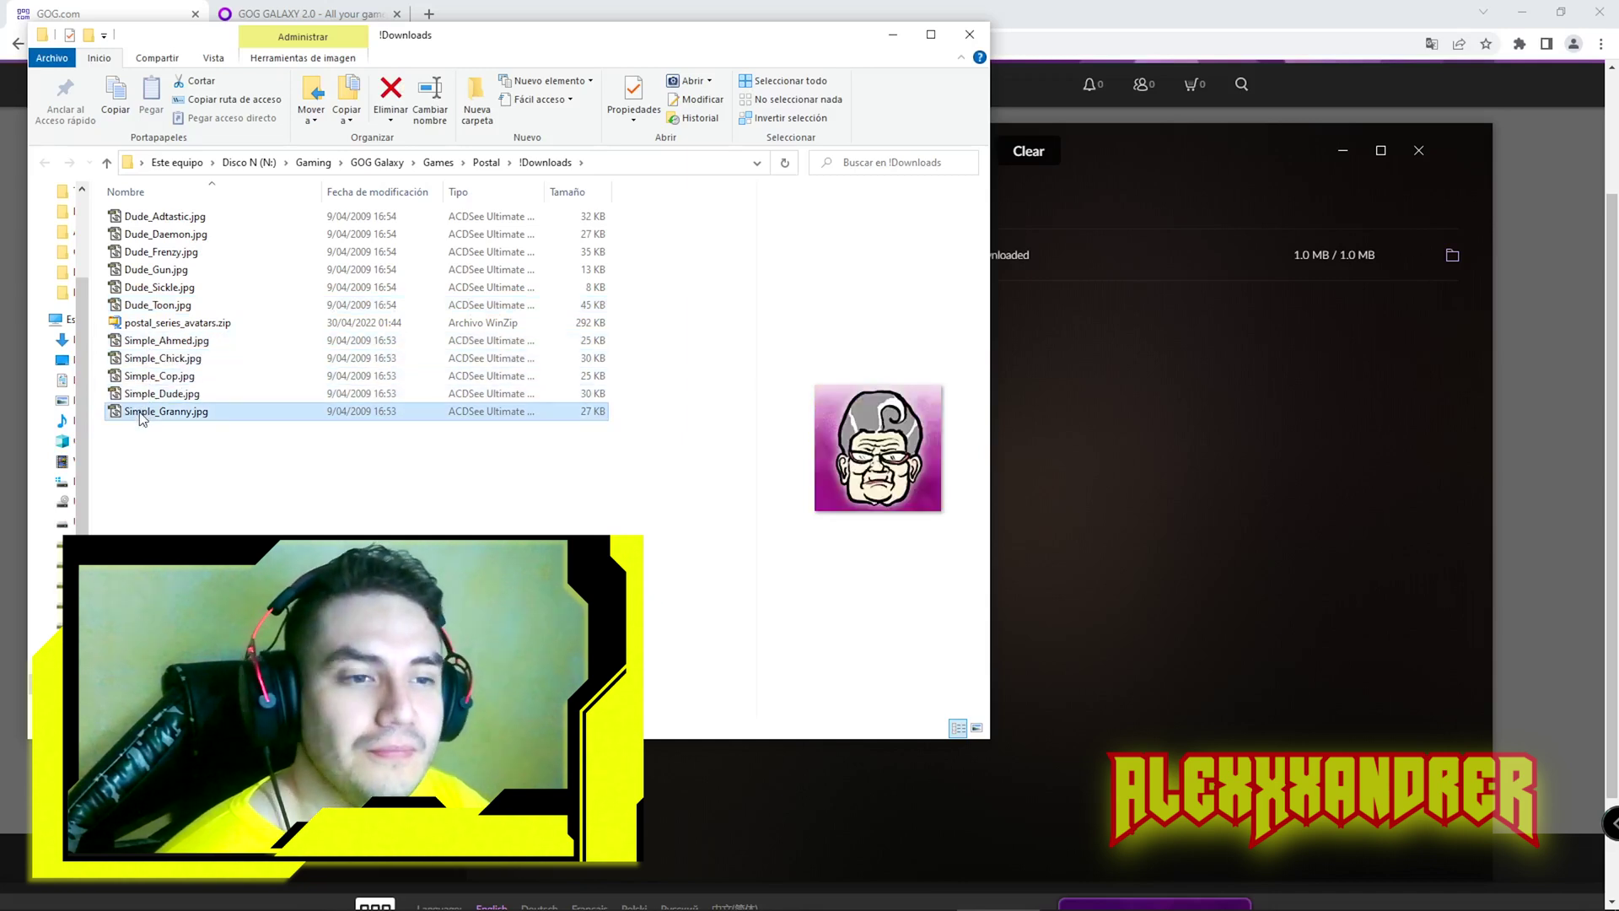
pyautogui.click(1019, 206)
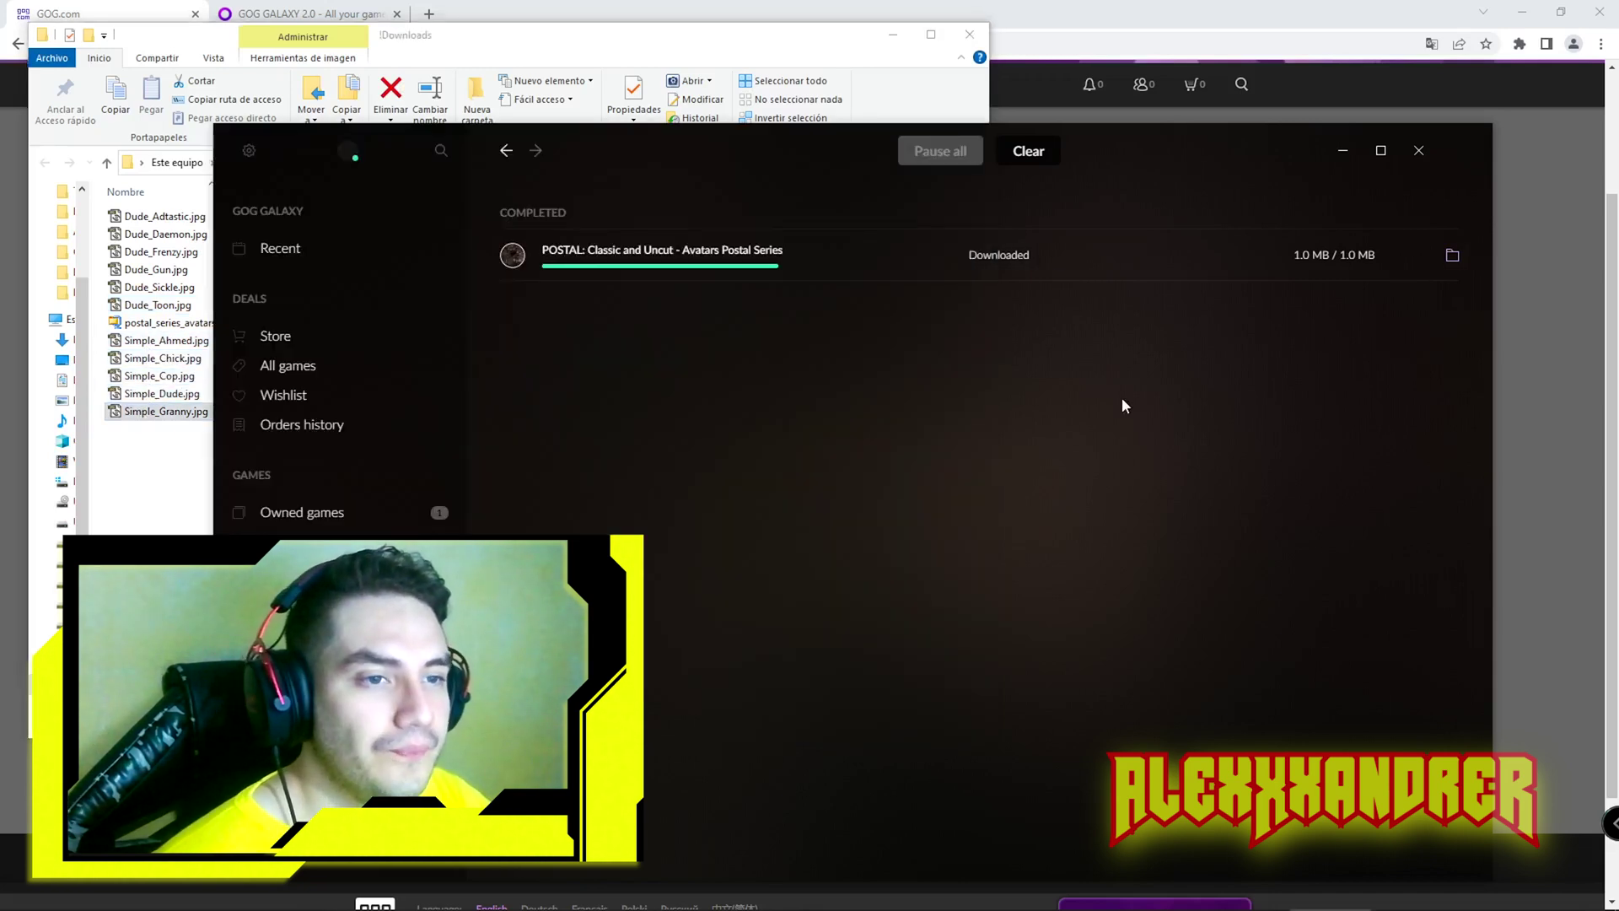